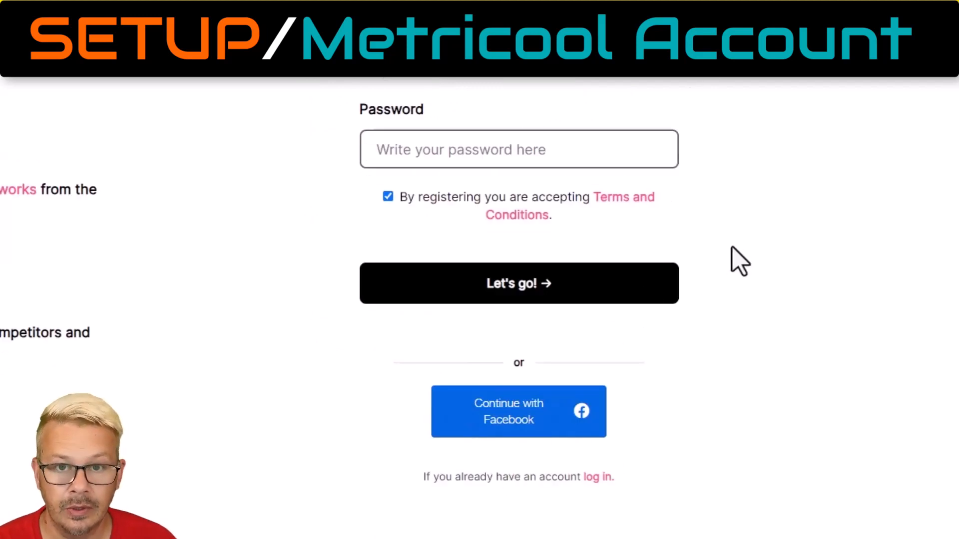
scroll(789, 222, up, 2)
scroll(739, 254, down, 5)
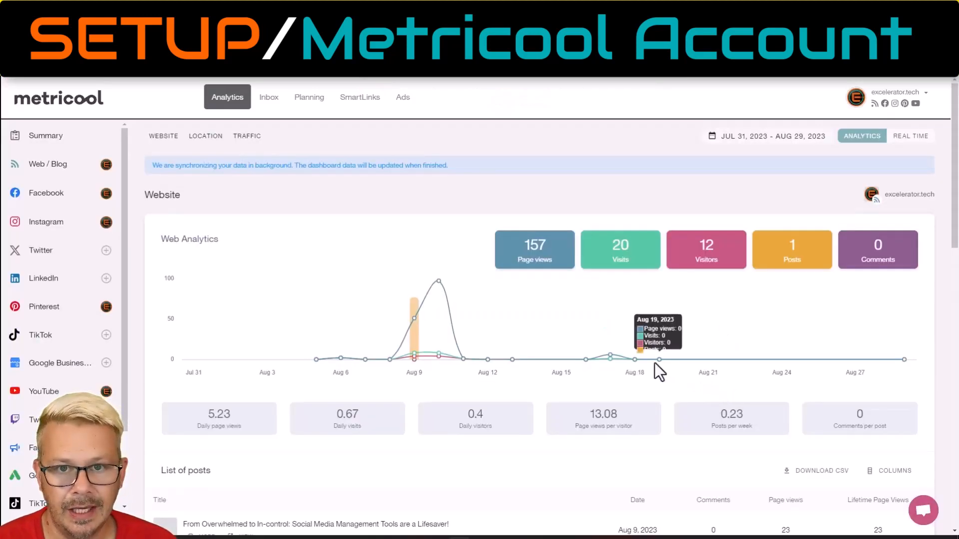
Add a new brand, look at its name and picture settings, and dismiss the explanation of what a brand is.
click(926, 100)
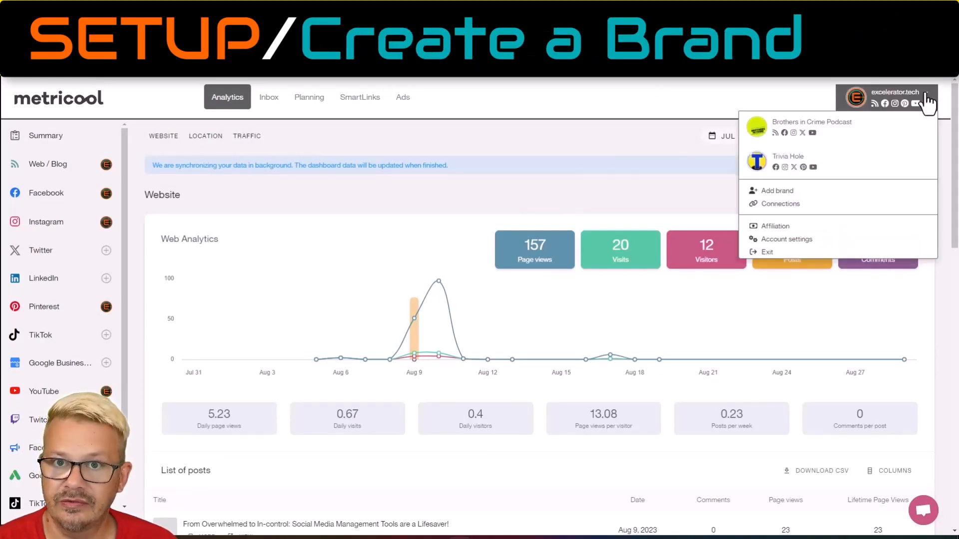
click(791, 192)
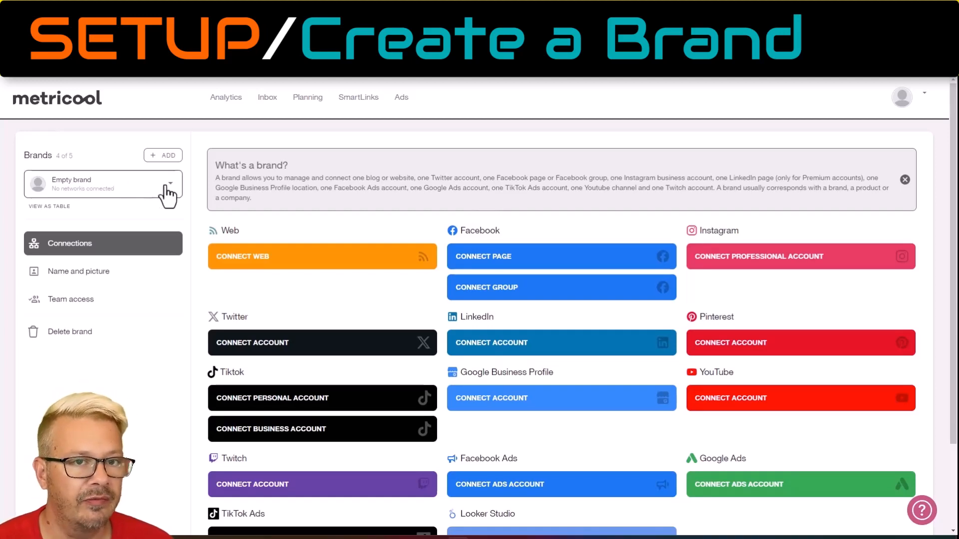
click(79, 275)
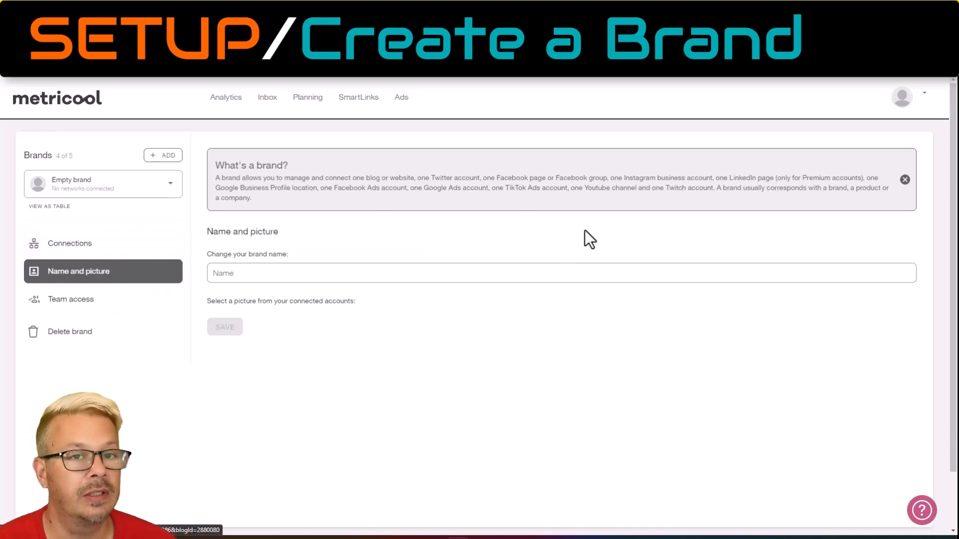
click(904, 180)
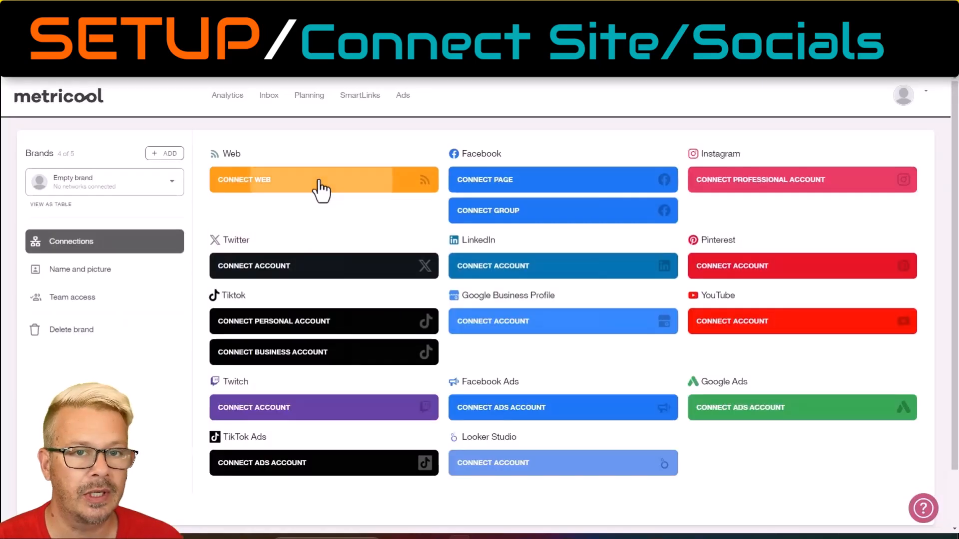
Preview the WordPress website connection instructions and the Twitter authorization request for the empty brand without connecting either.
click(316, 189)
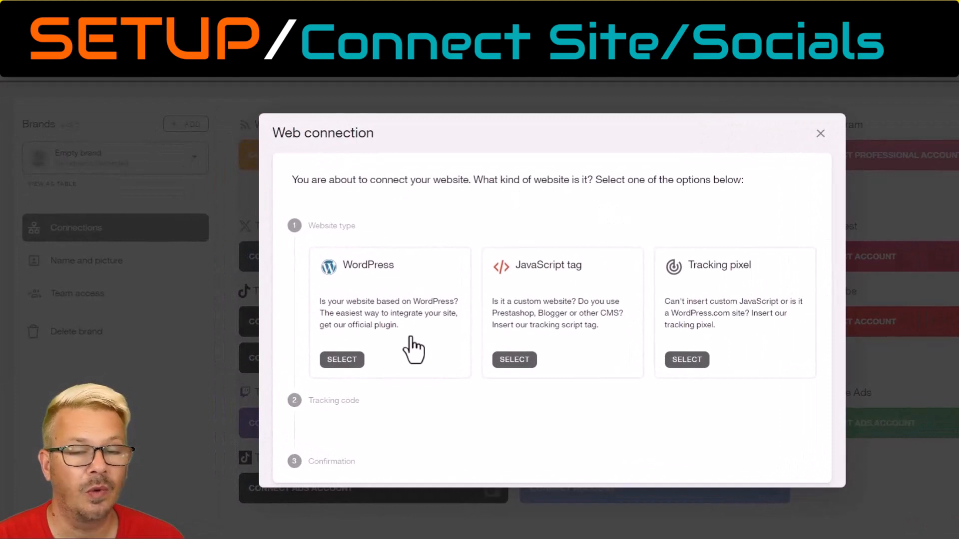
click(343, 361)
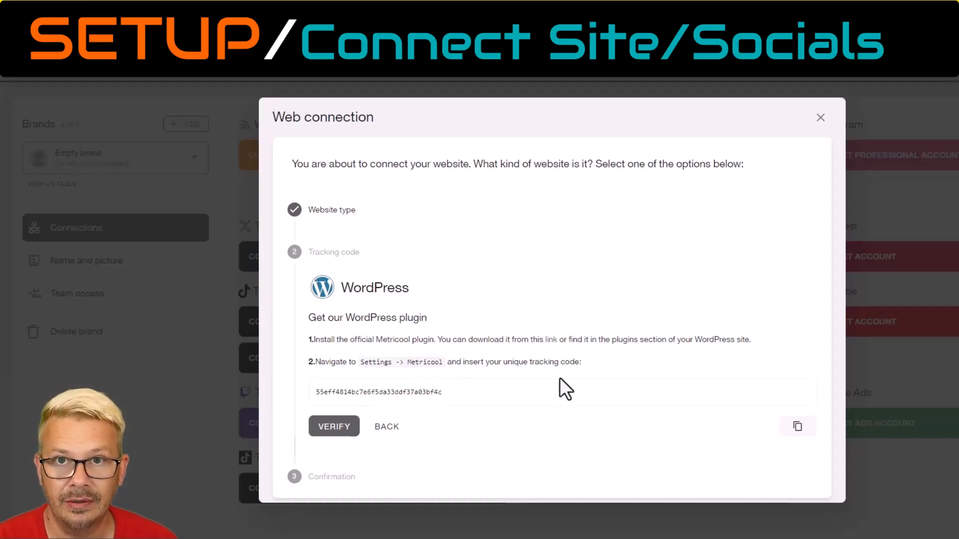
click(818, 119)
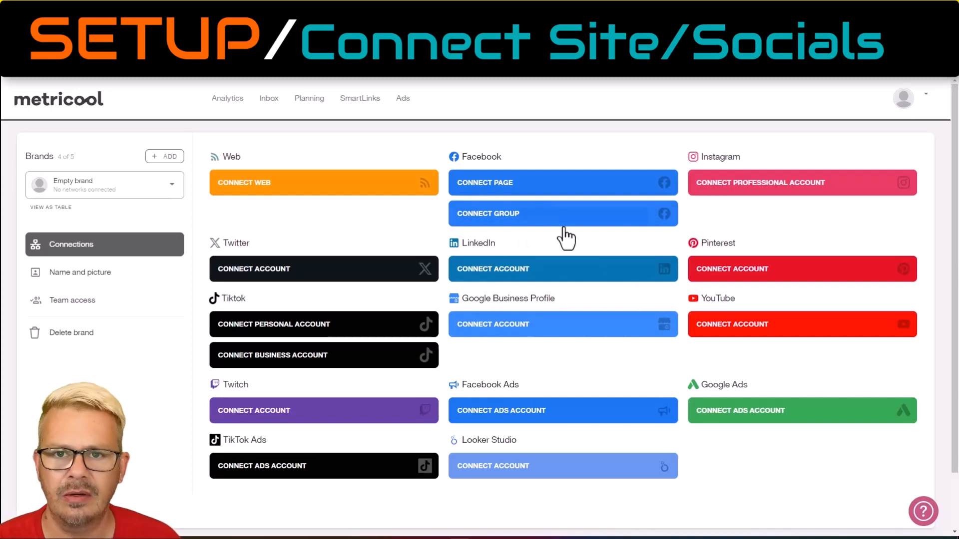
click(307, 274)
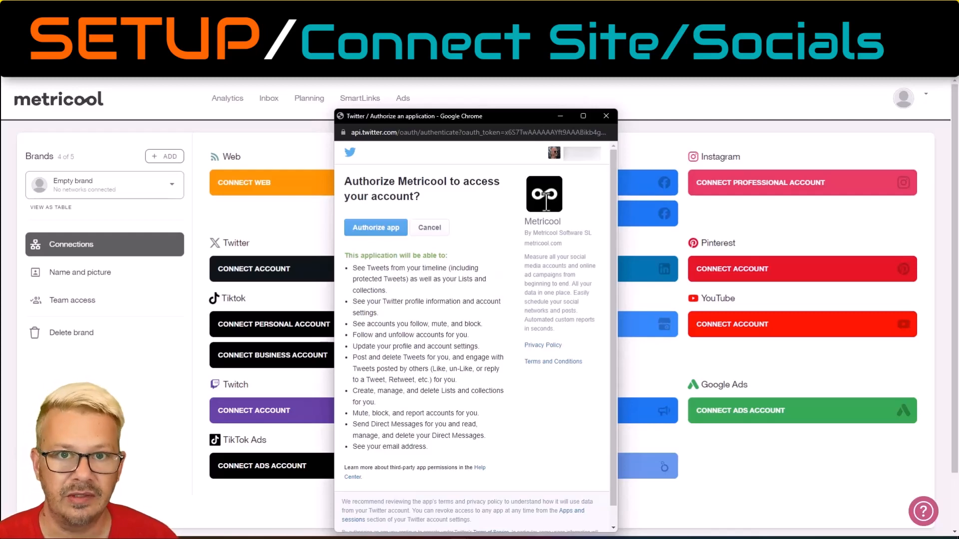
click(606, 115)
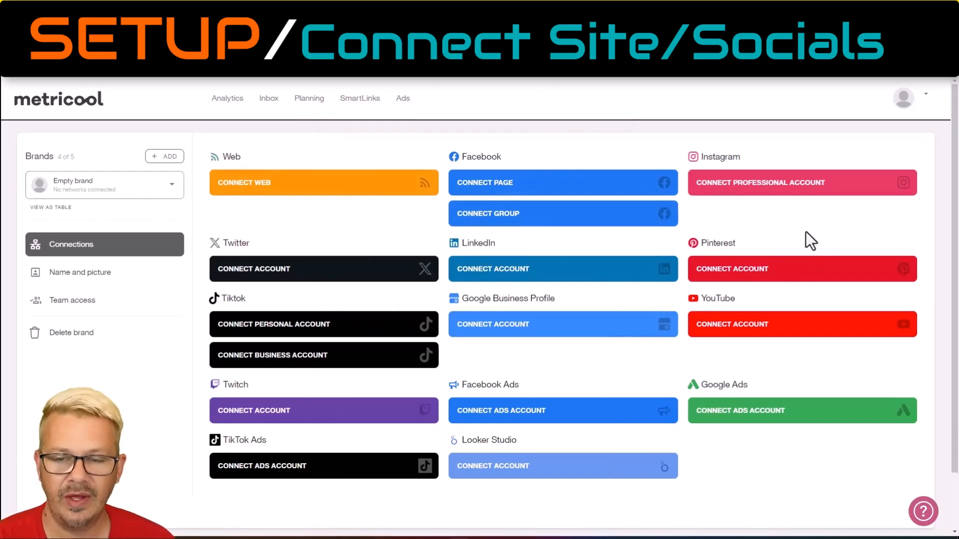
Review the website, blog and social network accounts connected to the excelerator.tech brand.
scroll(882, 154, down, 1)
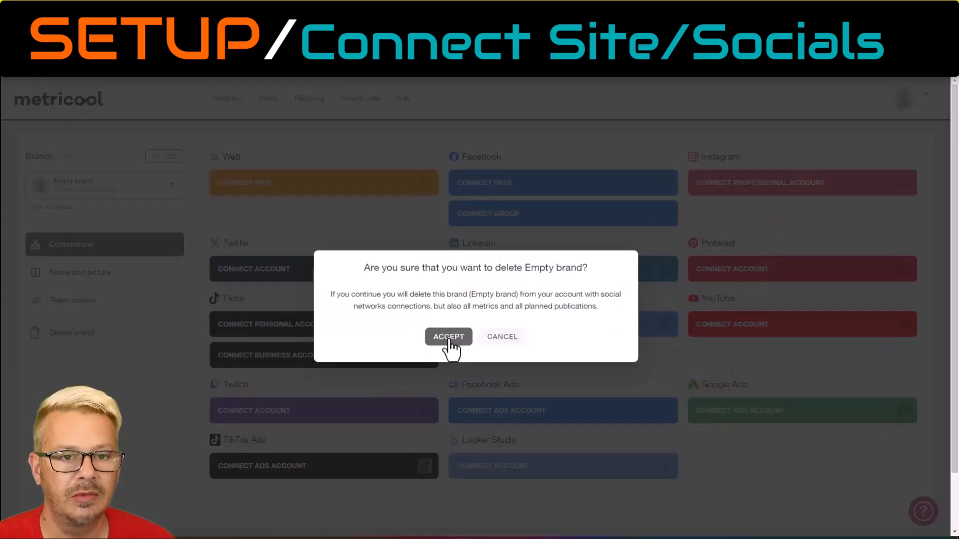
click(446, 337)
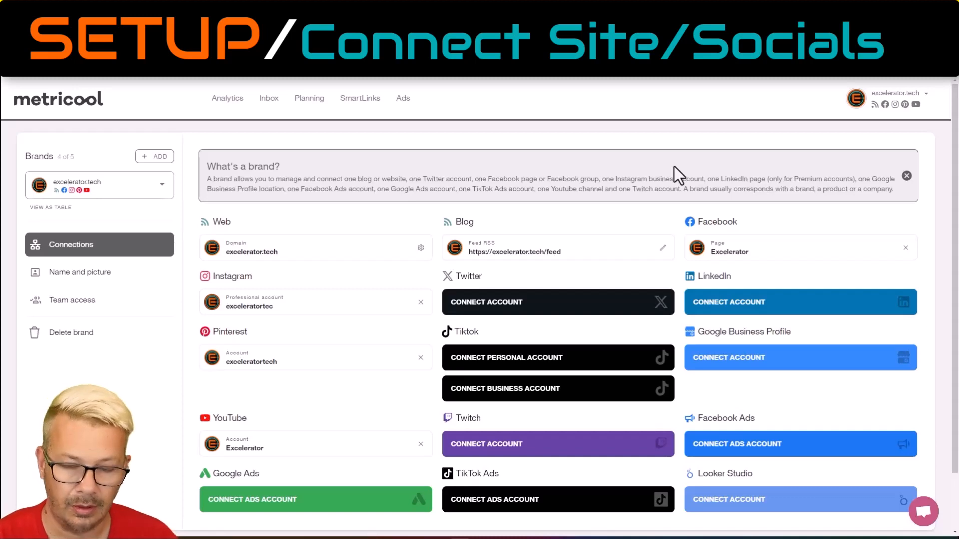
scroll(414, 209, down, 2)
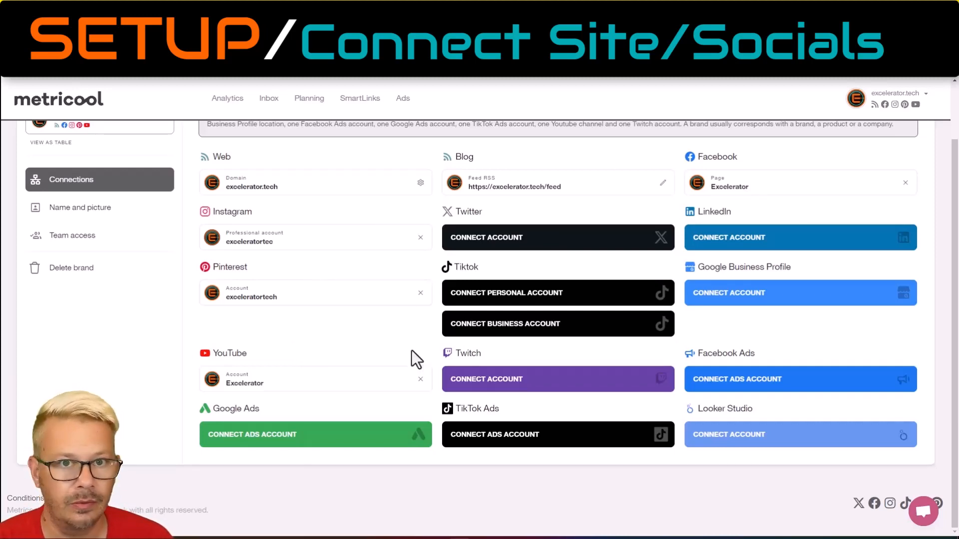
scroll(334, 346, up, 2)
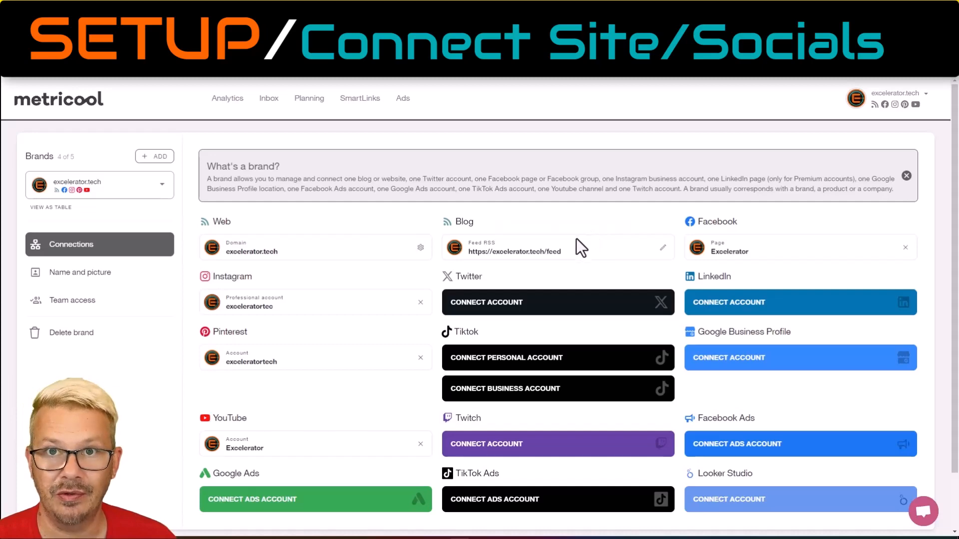
Create a new post from the planning calendar and exclude YouTube from its target networks.
click(309, 100)
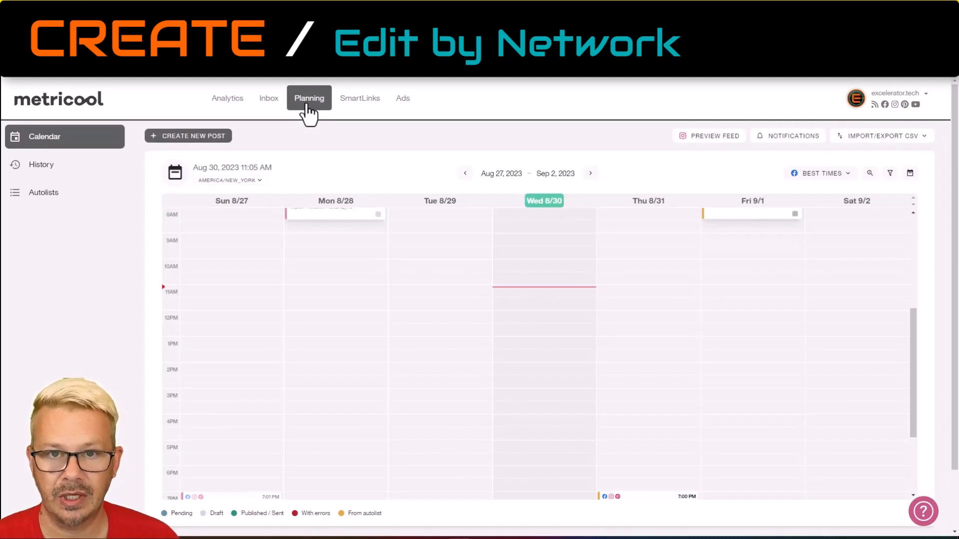
drag(911, 346, 911, 304)
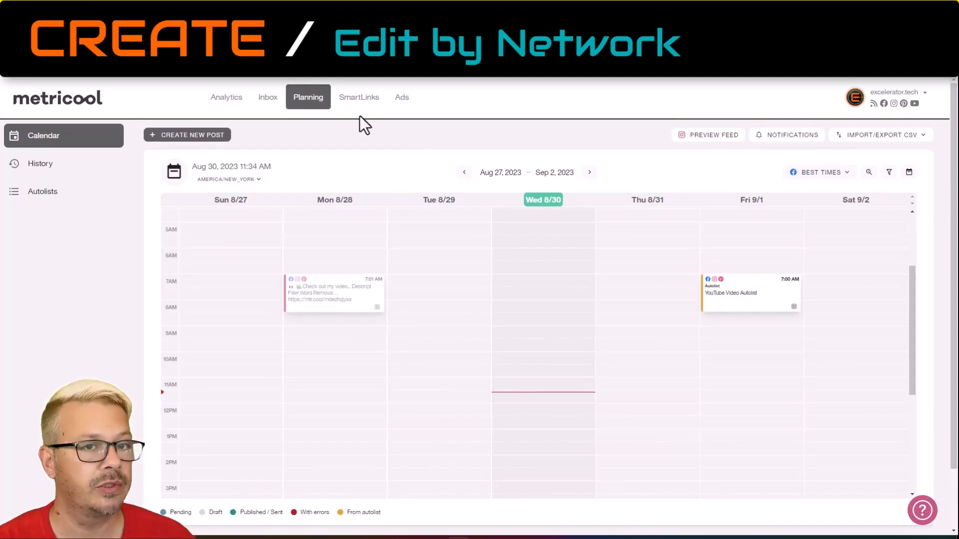
click(193, 136)
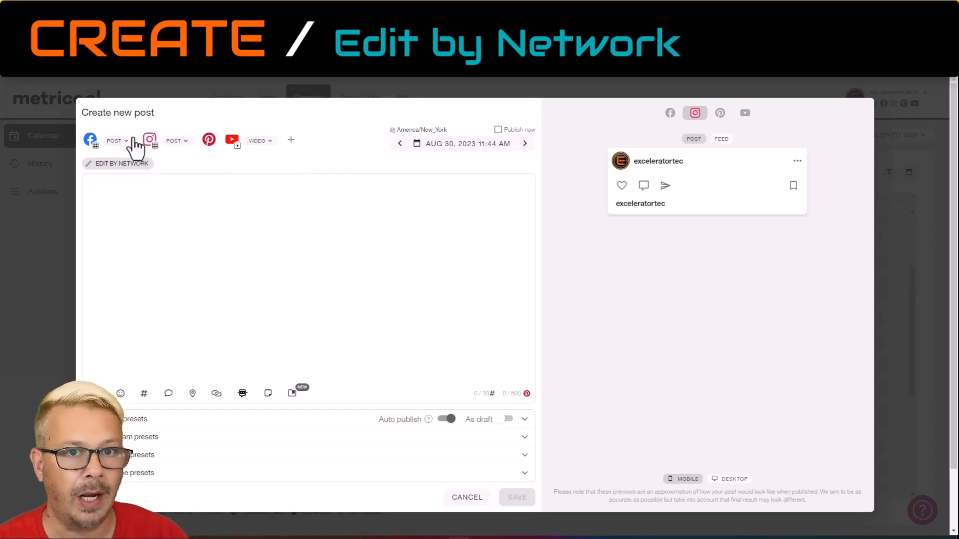
click(226, 140)
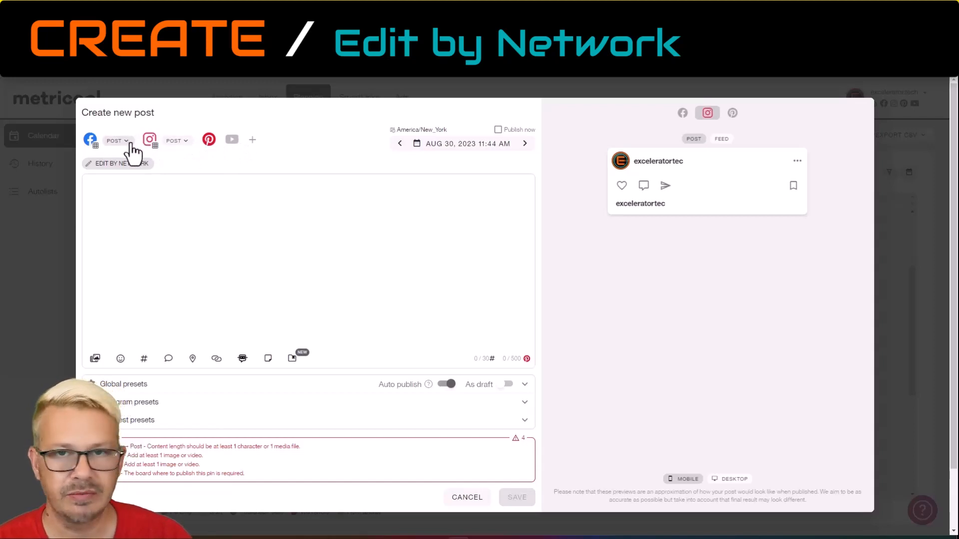
Check the publication types available for Facebook and Instagram in the new post.
click(118, 141)
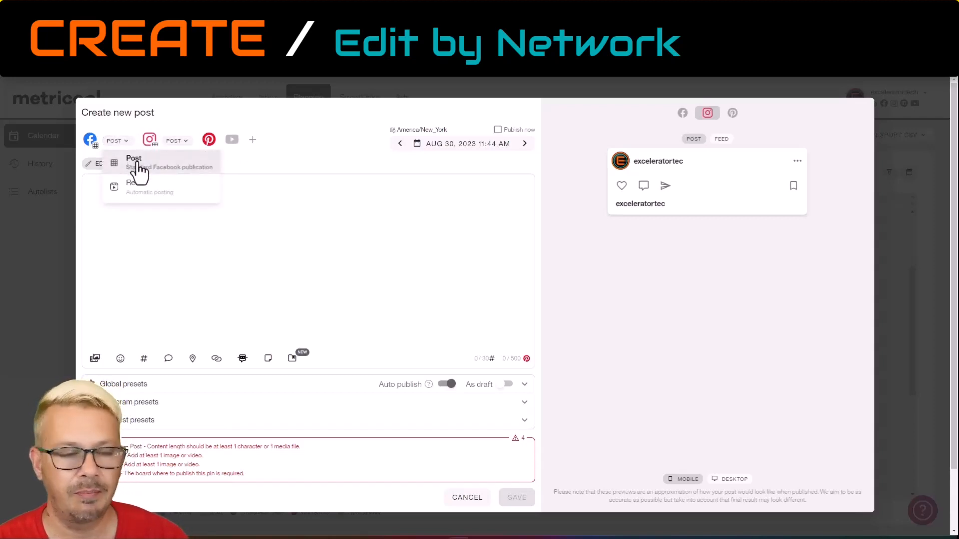
click(186, 143)
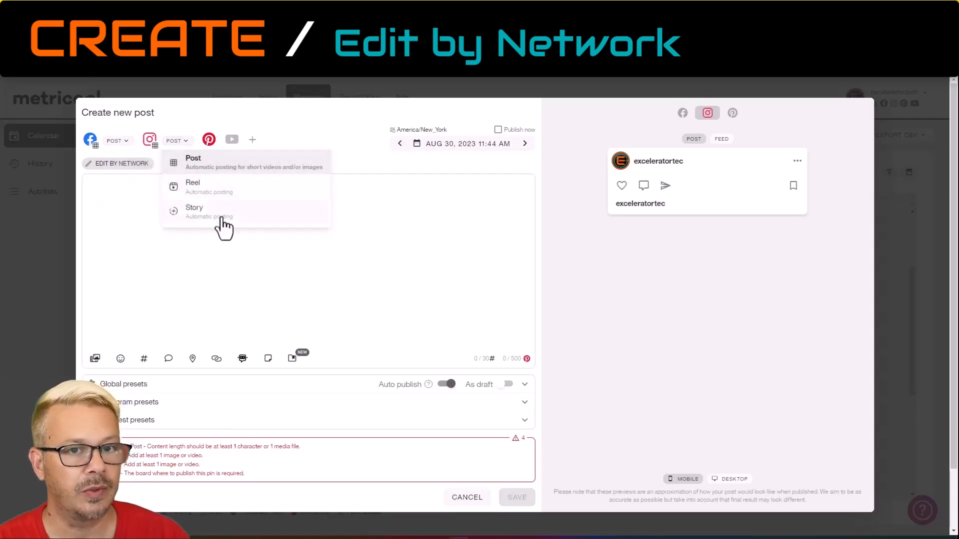
click(188, 138)
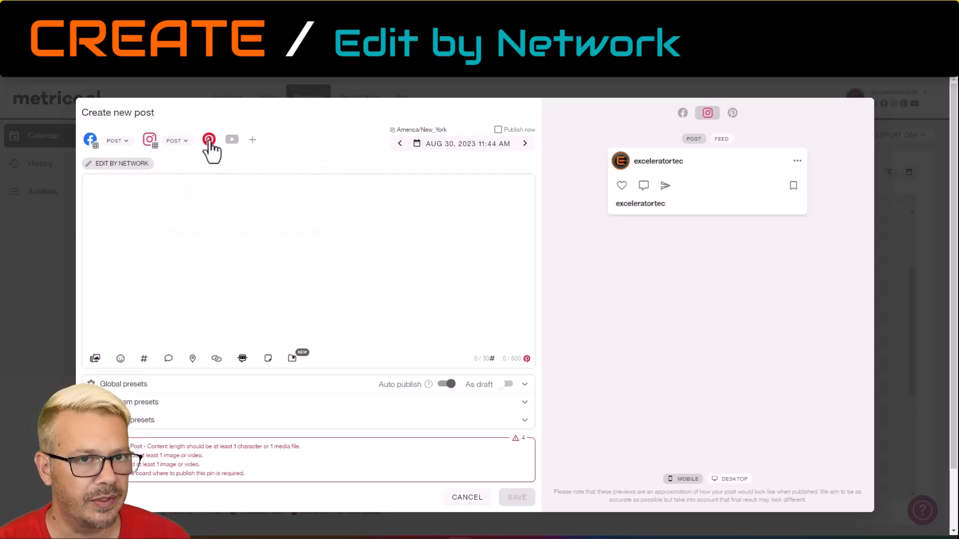
Enter "Have a beautiful day!" as the text of the post.
click(161, 225)
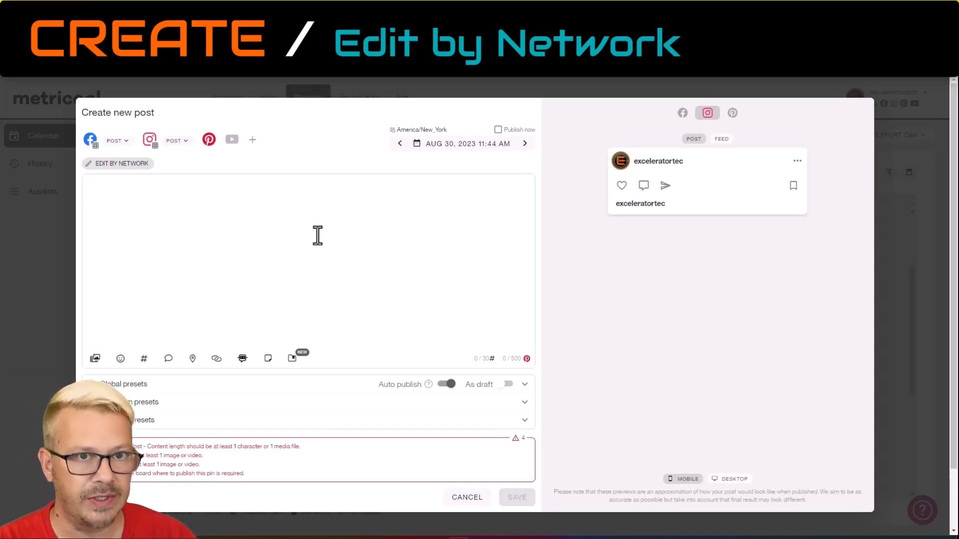
text(Have a be)
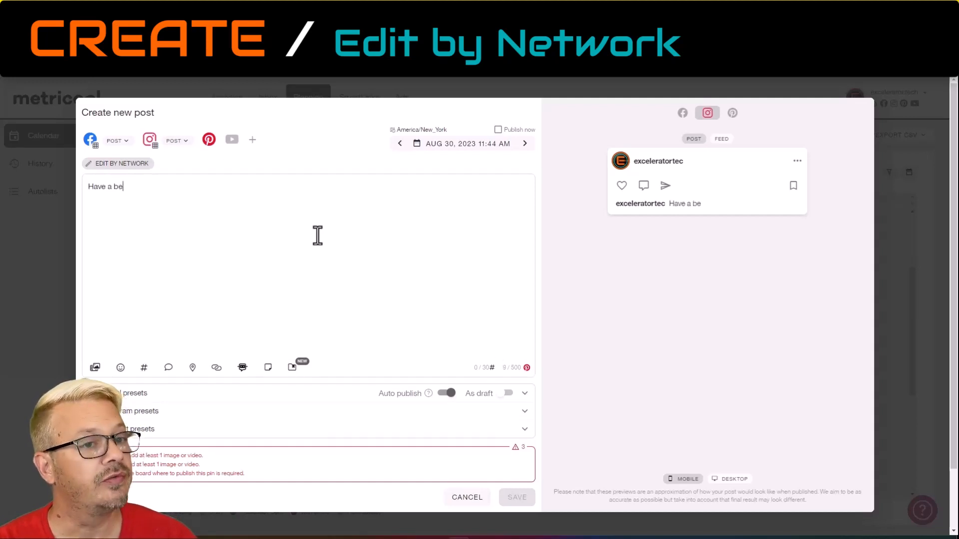
text(autiful day!)
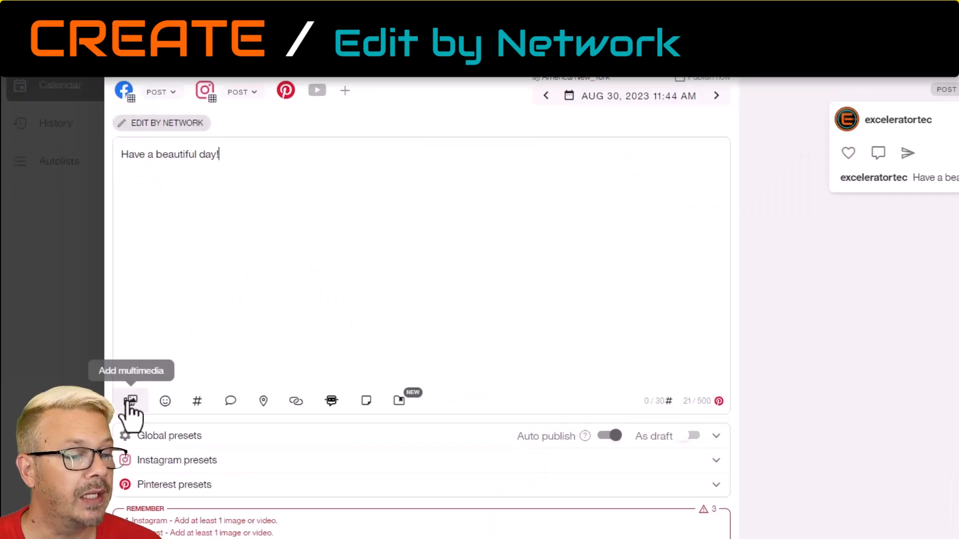
Search the stock images for "beautiful" and add the photo of the rocky cliff ledge above the clouds to the post.
click(94, 368)
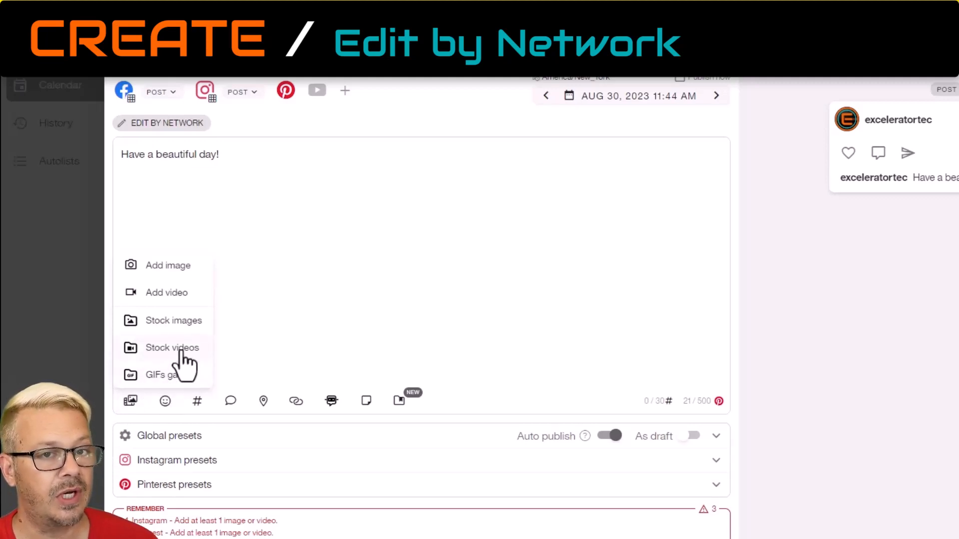
click(189, 325)
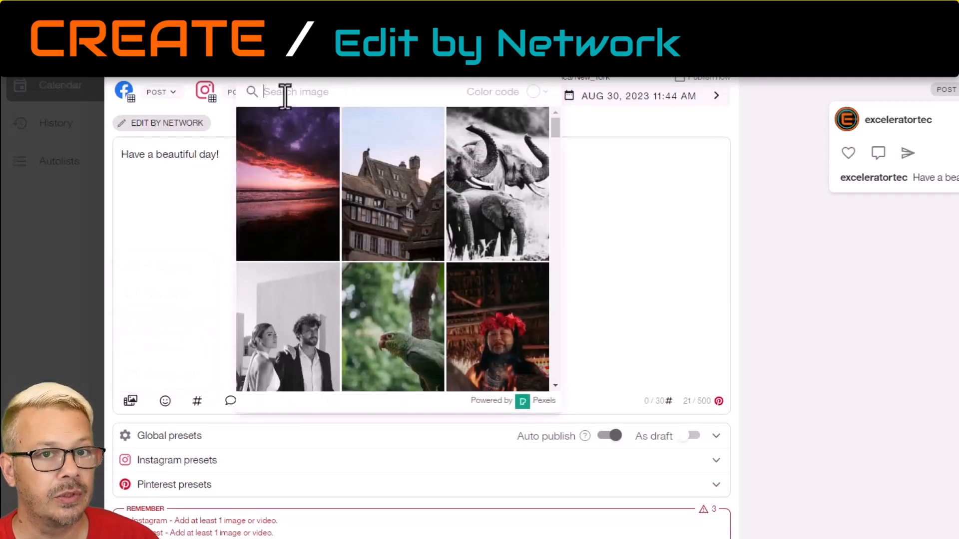
click(320, 91)
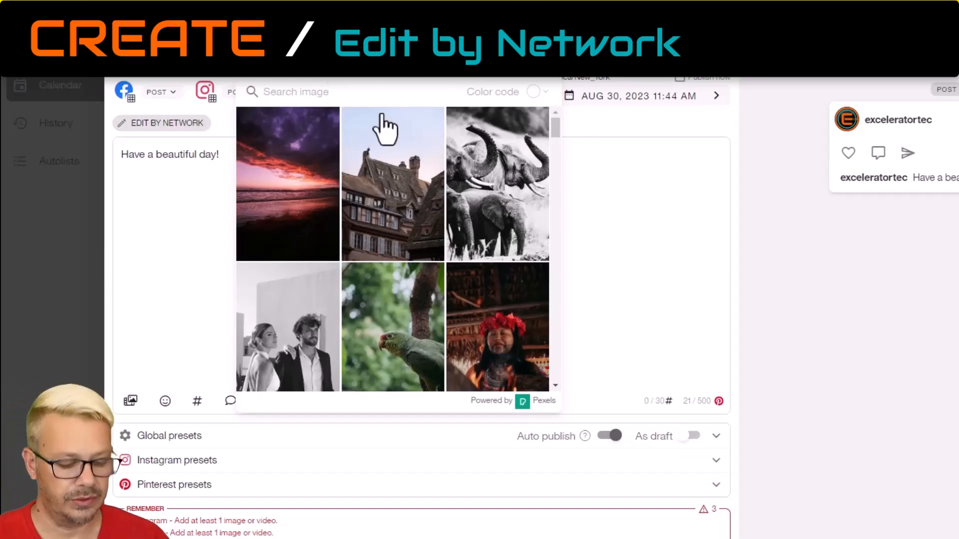
text(beautiful)
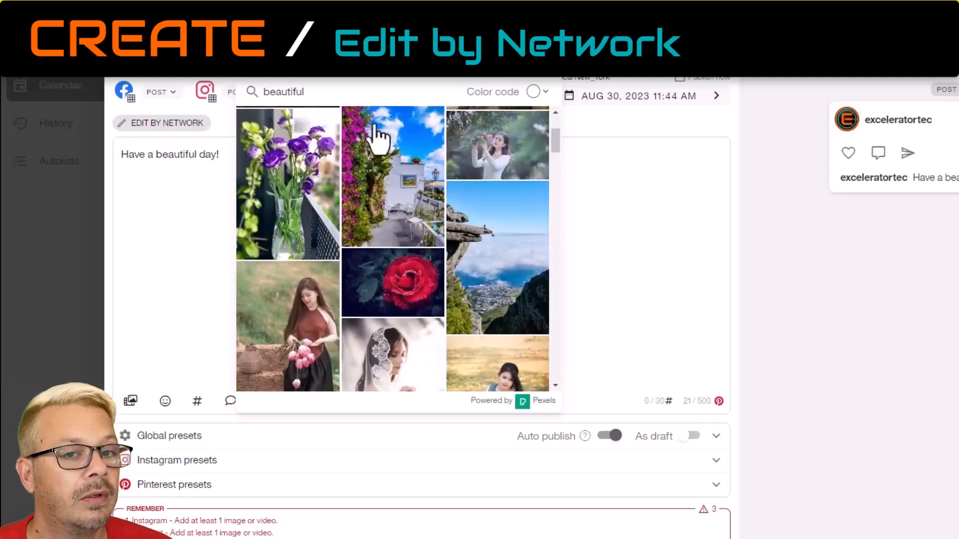
click(505, 259)
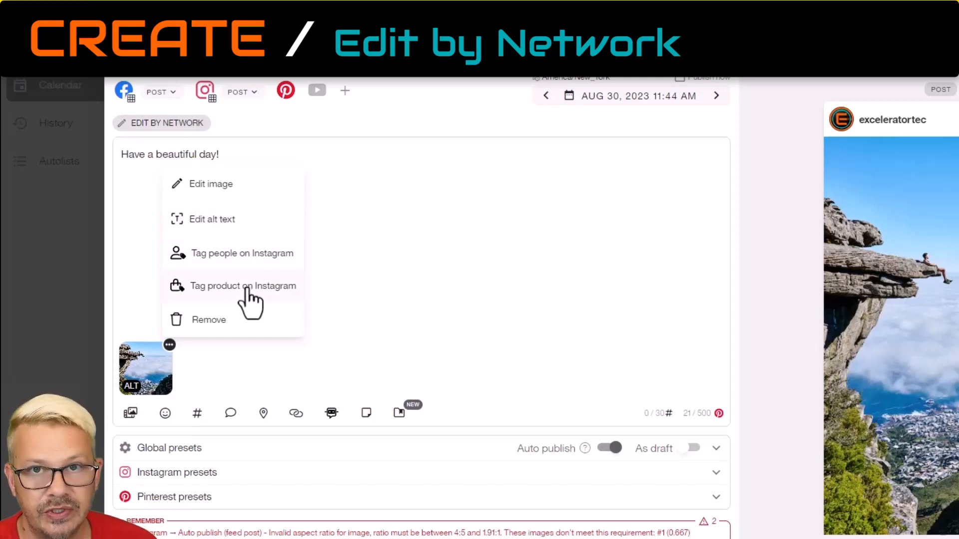
click(383, 306)
Look through the media types and the emoji picker available for the post without adding anything.
click(129, 416)
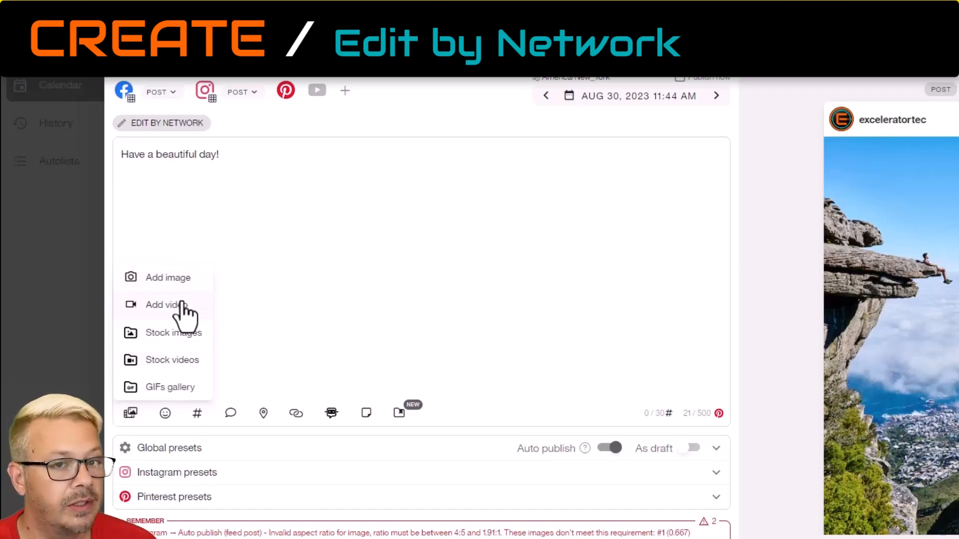
click(166, 414)
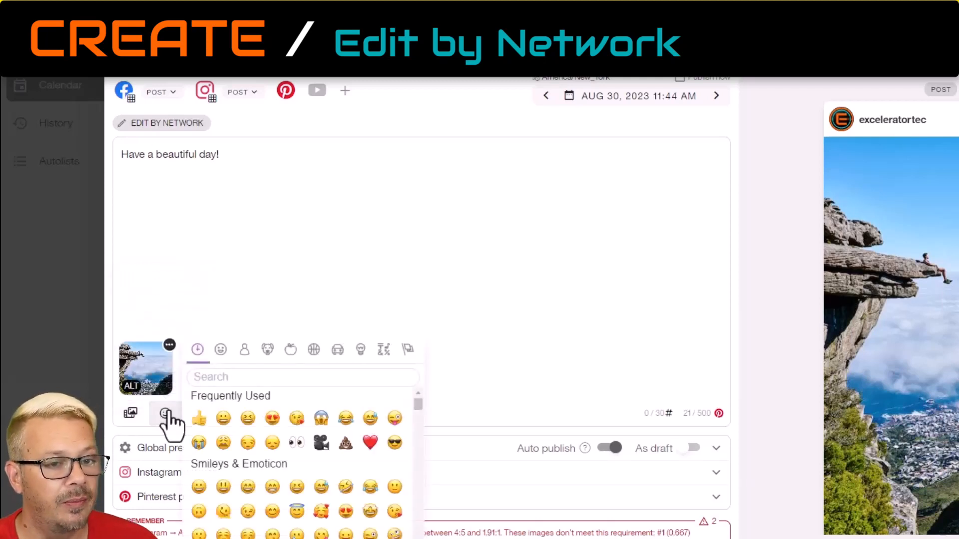
click(514, 313)
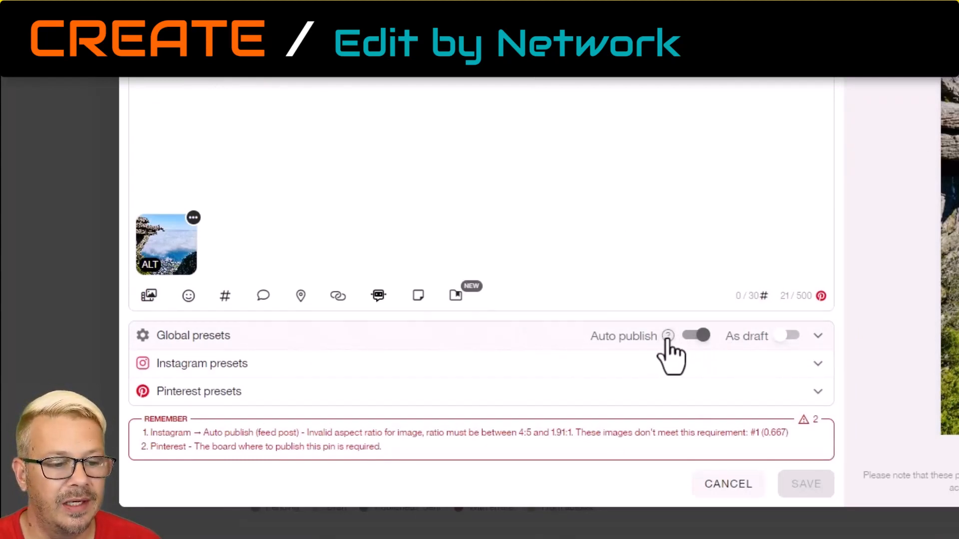
Try the draft option in the post's global presets and switch it back off.
mouse_move(667, 338)
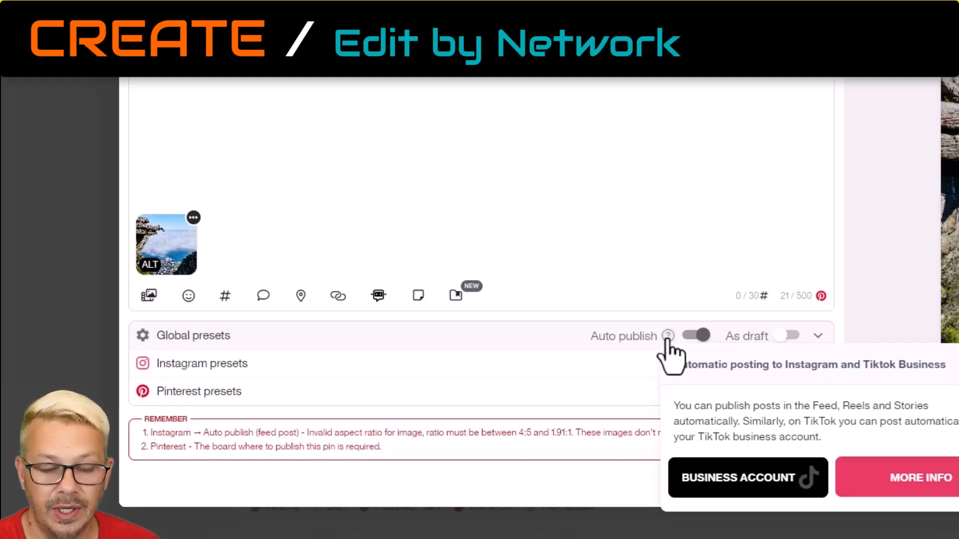
click(790, 337)
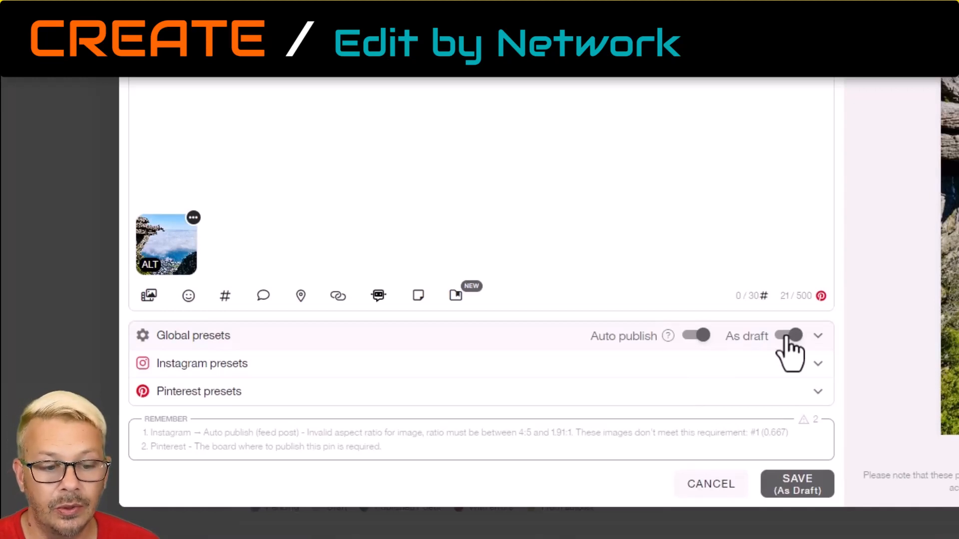
click(788, 336)
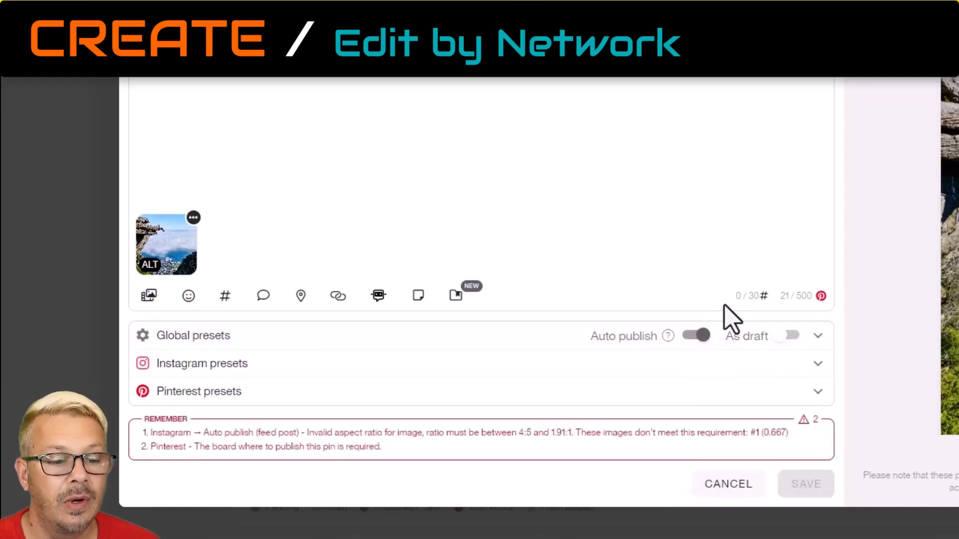
mouse_move(804, 298)
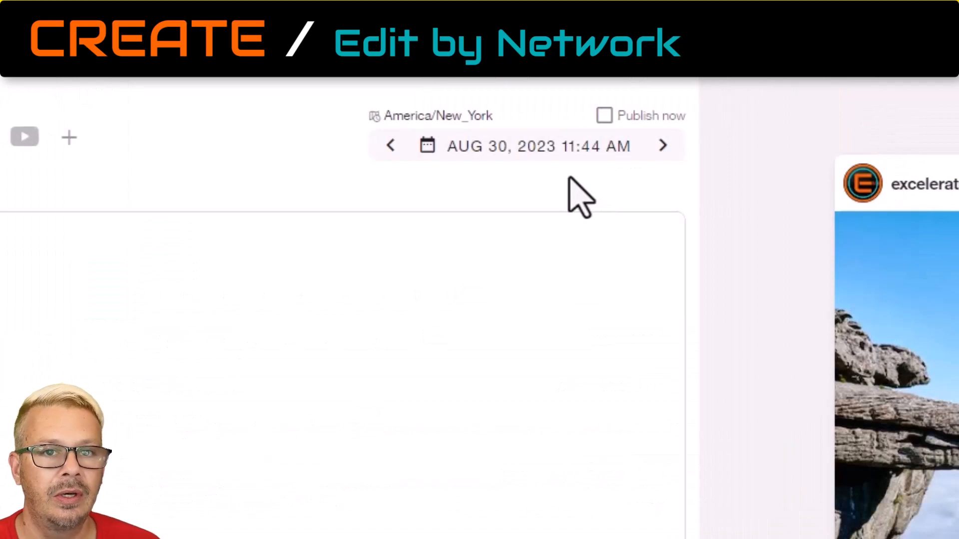
Browse the publish date calendar ahead to December 2023, then try the Publish now option and switch it back off.
click(586, 155)
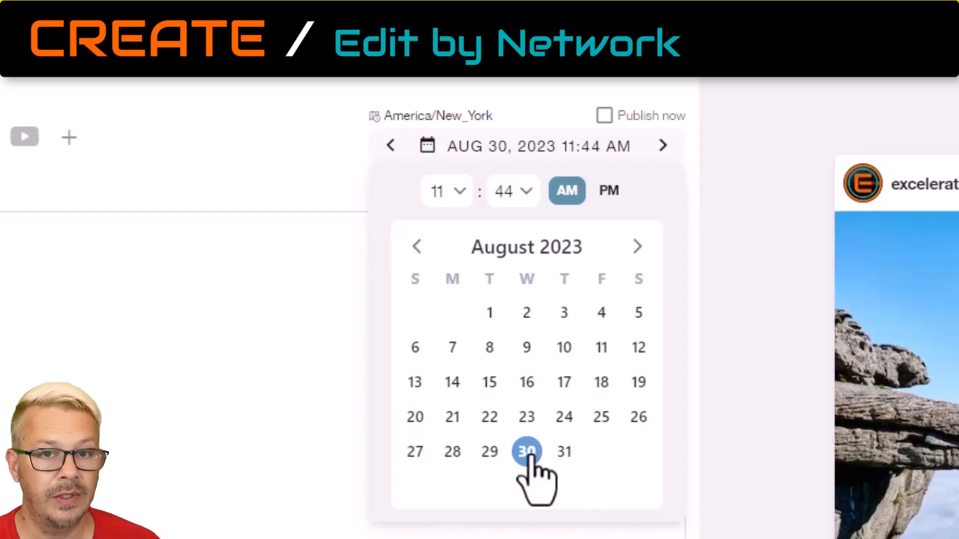
click(631, 254)
click(631, 253)
click(629, 253)
click(629, 253)
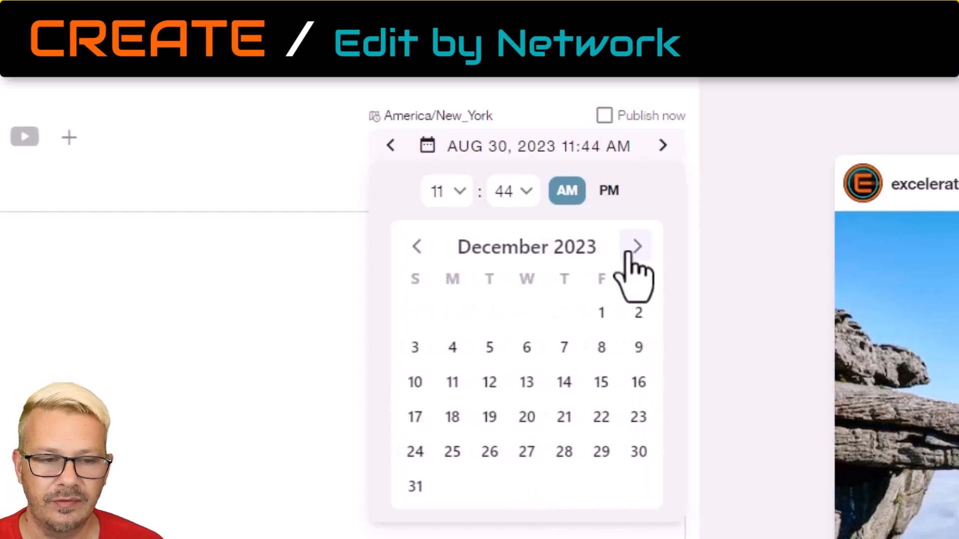
click(604, 115)
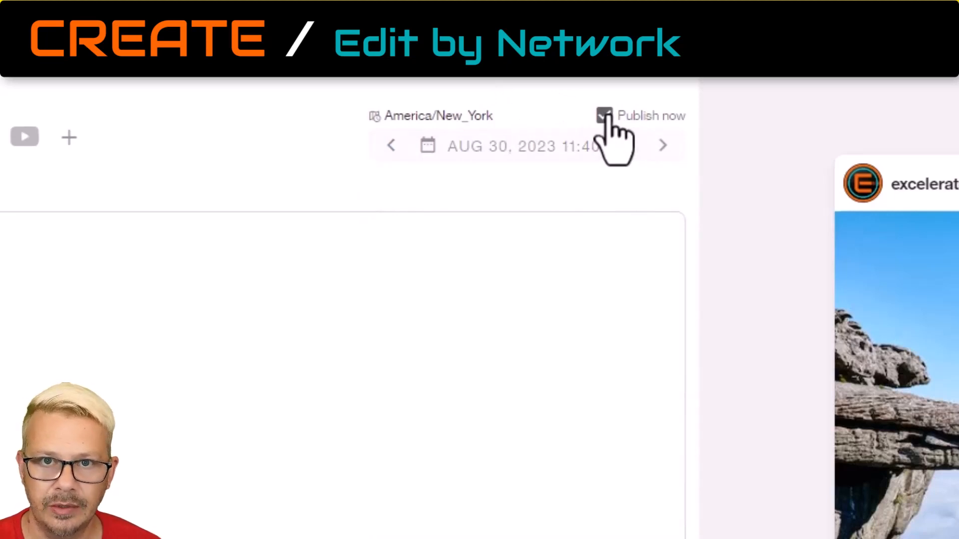
click(605, 116)
Turn on the draft option for the post and expand the Instagram and Pinterest presets.
click(866, 288)
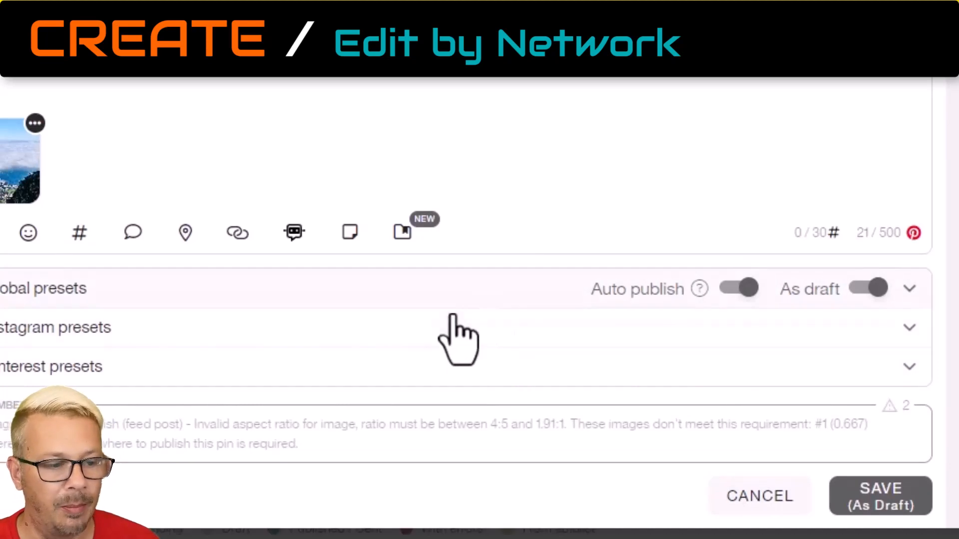
click(434, 322)
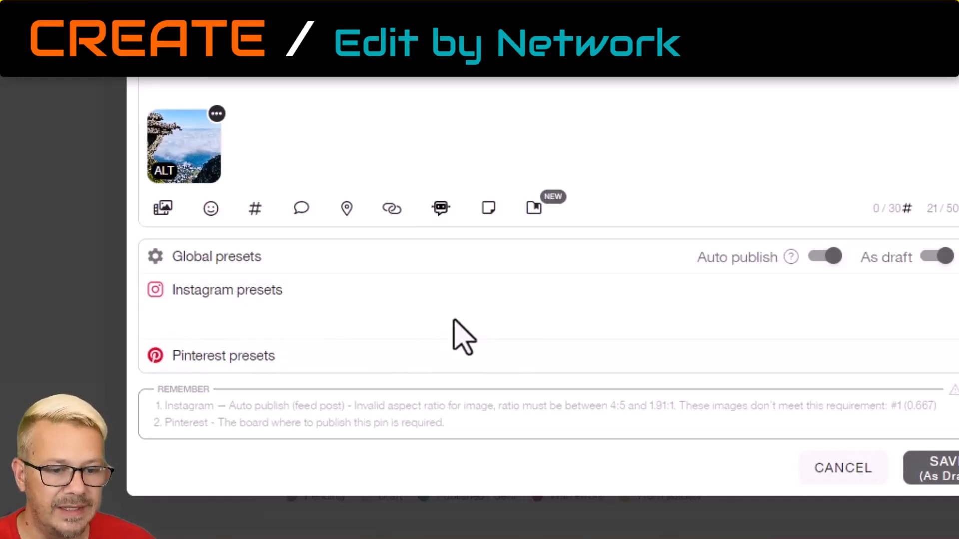
click(541, 356)
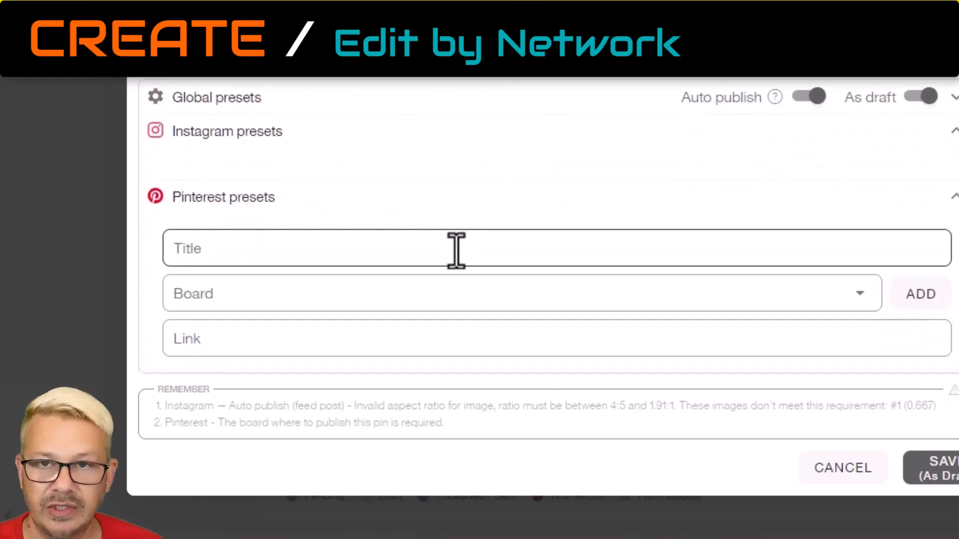
Set the title in the Pinterest presets to "Happy Wednesday!" and choose the Motivation board.
click(349, 341)
click(342, 293)
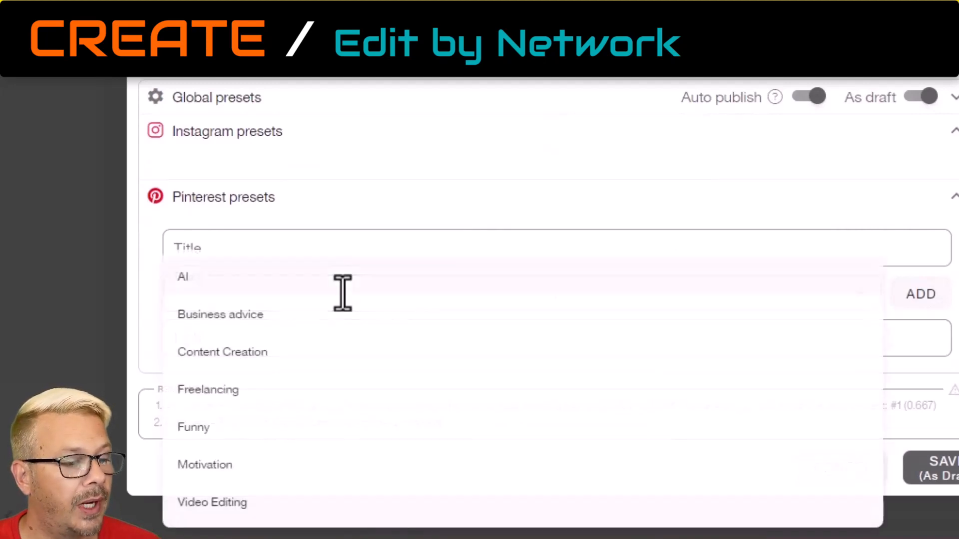
click(310, 235)
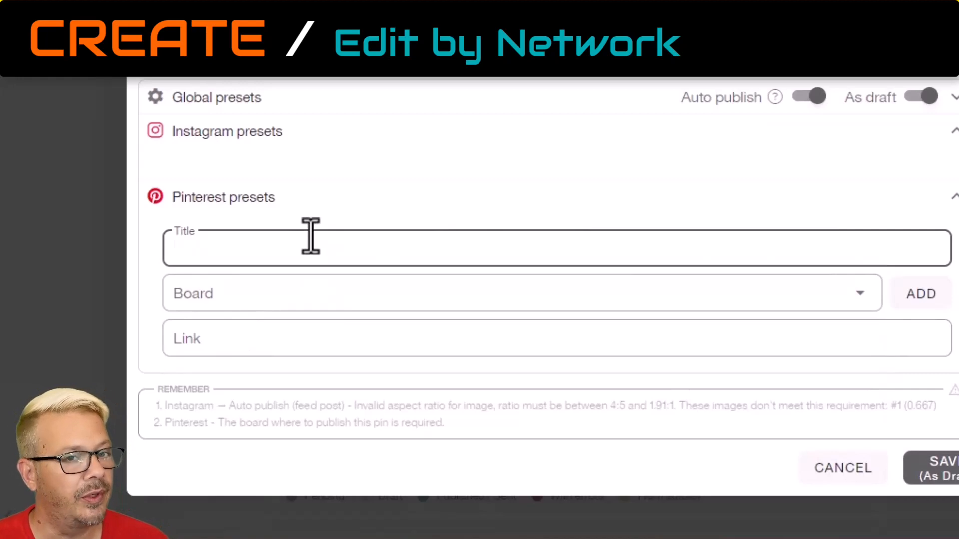
text(Happy Wednesday)
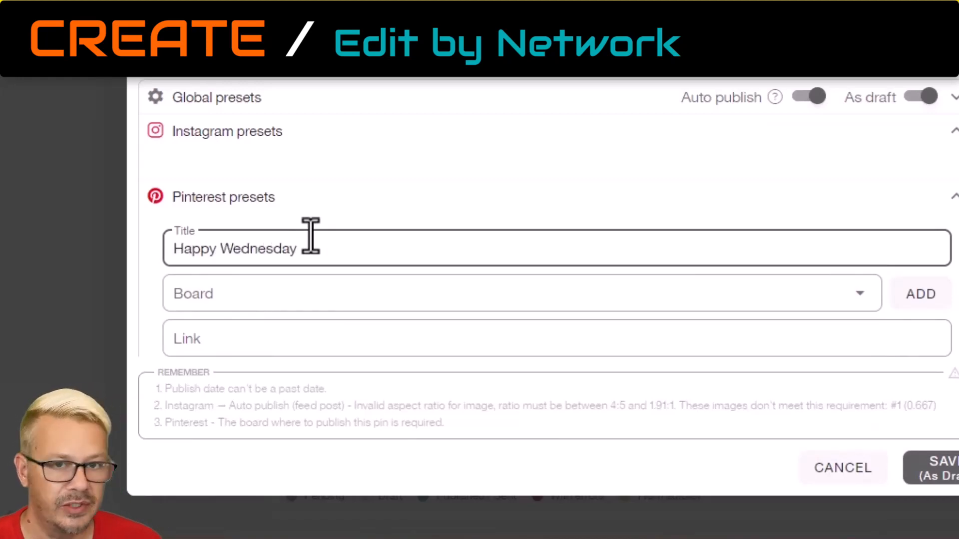
text(!)
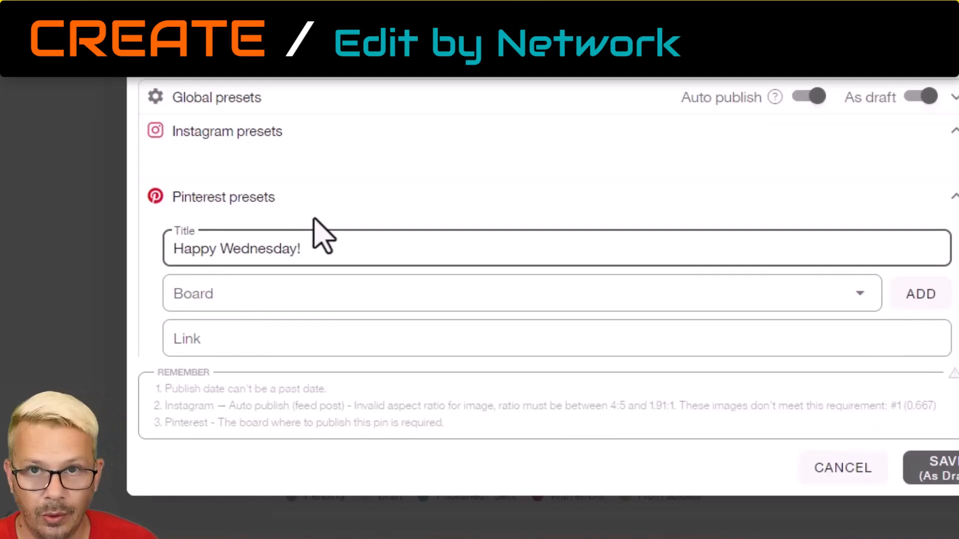
click(274, 299)
click(223, 474)
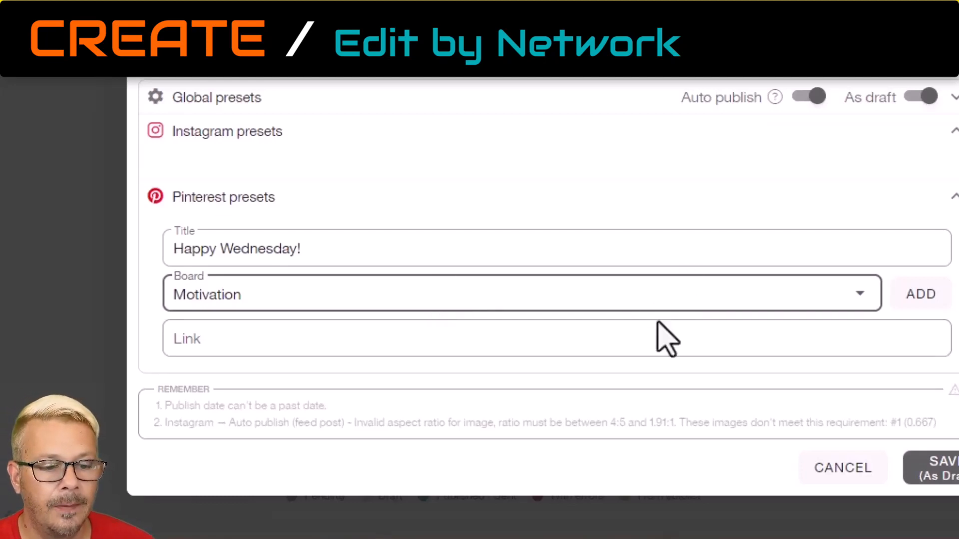
Leave the Pinterest link empty and switch off the draft option in the global presets.
click(632, 335)
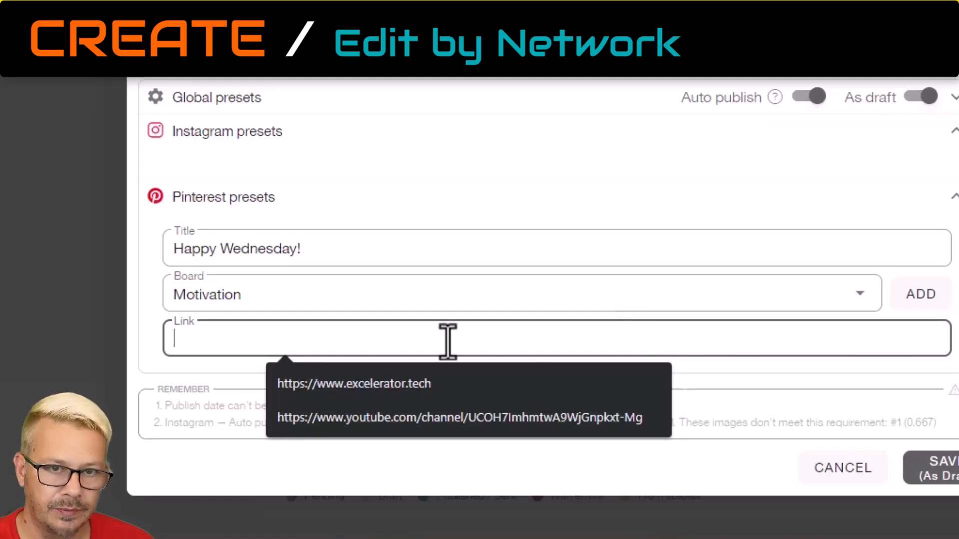
click(689, 215)
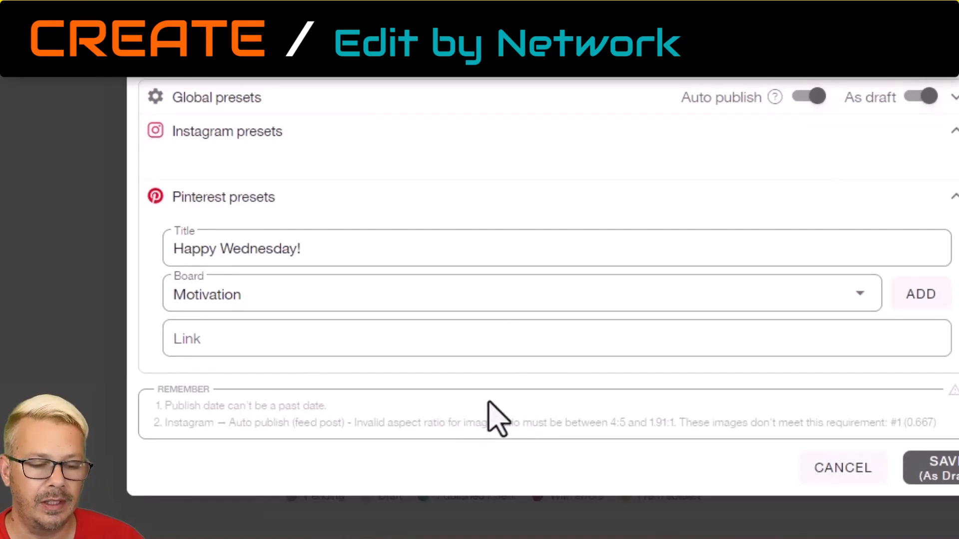
click(920, 99)
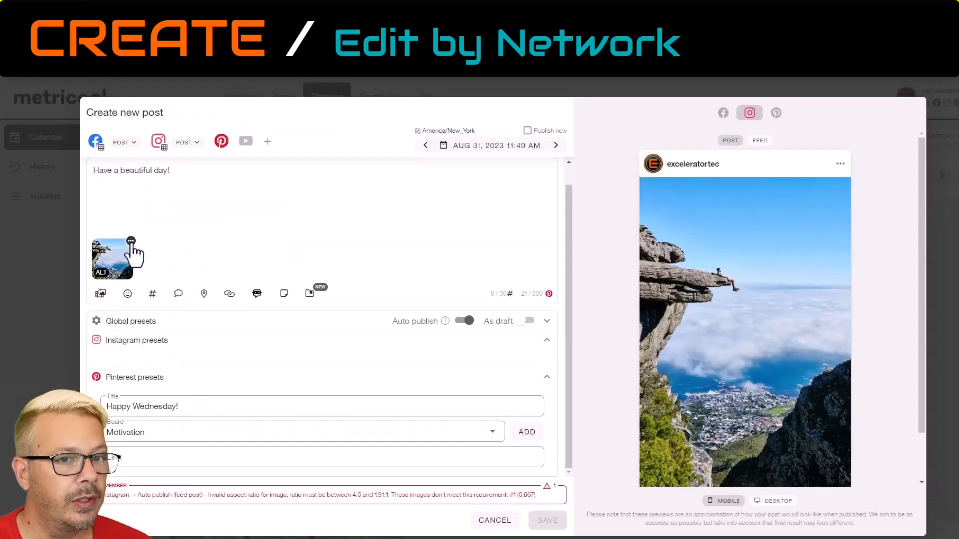
Try cropping the post's image to the 1.91:1 Instagram Landscape ratio in the image editor and discard the edit.
click(131, 242)
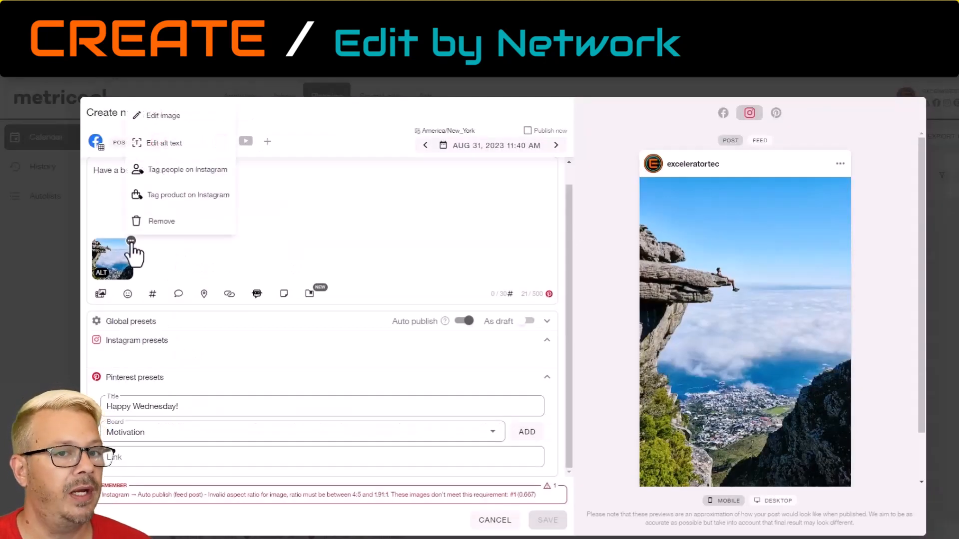
click(165, 116)
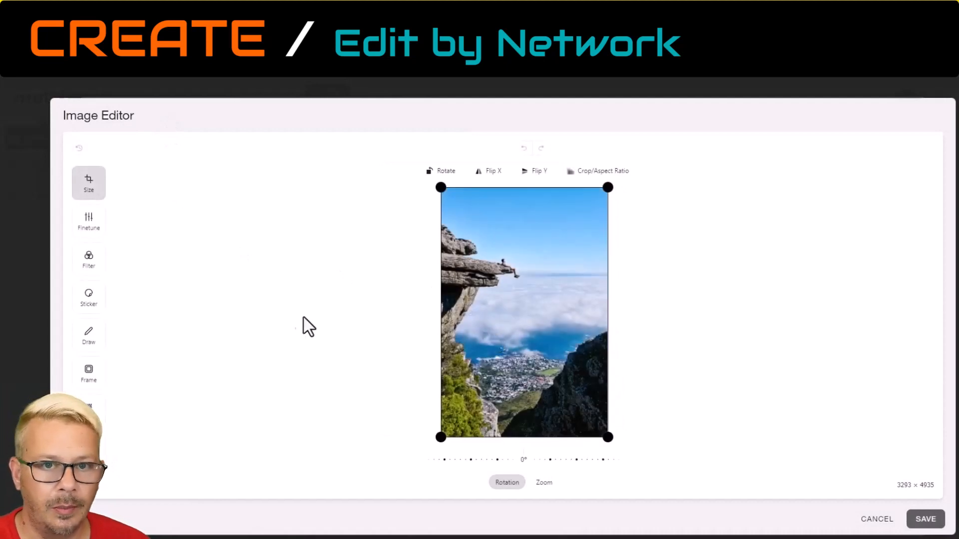
click(615, 172)
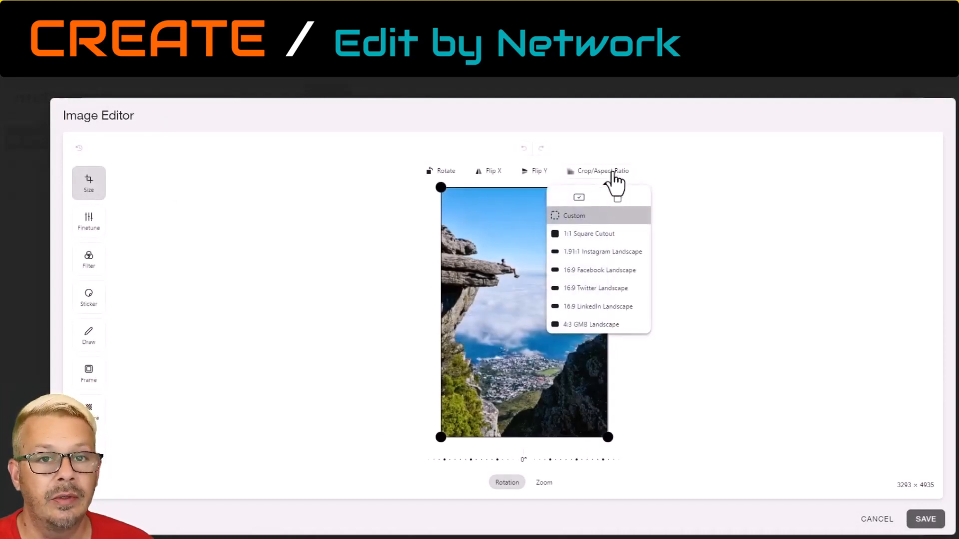
click(617, 198)
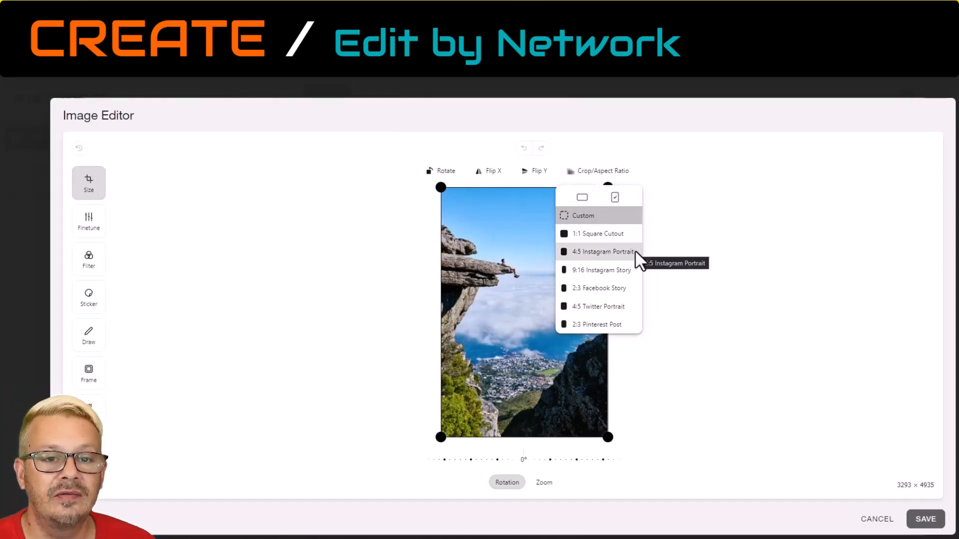
click(582, 197)
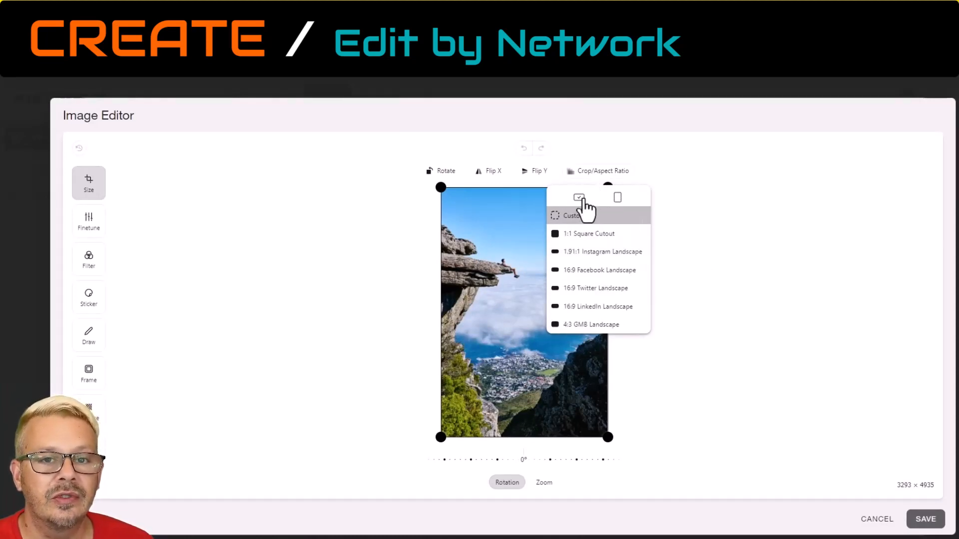
click(572, 252)
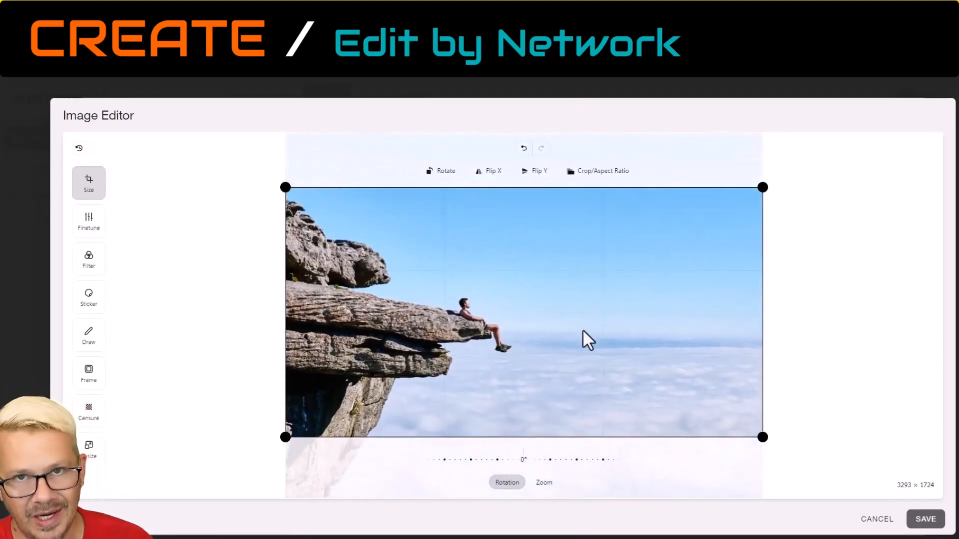
click(871, 522)
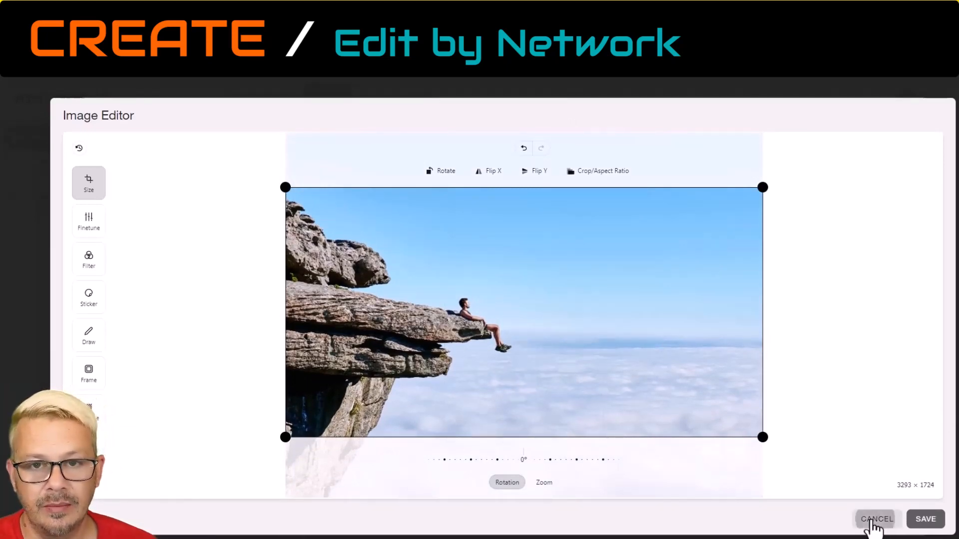
click(483, 346)
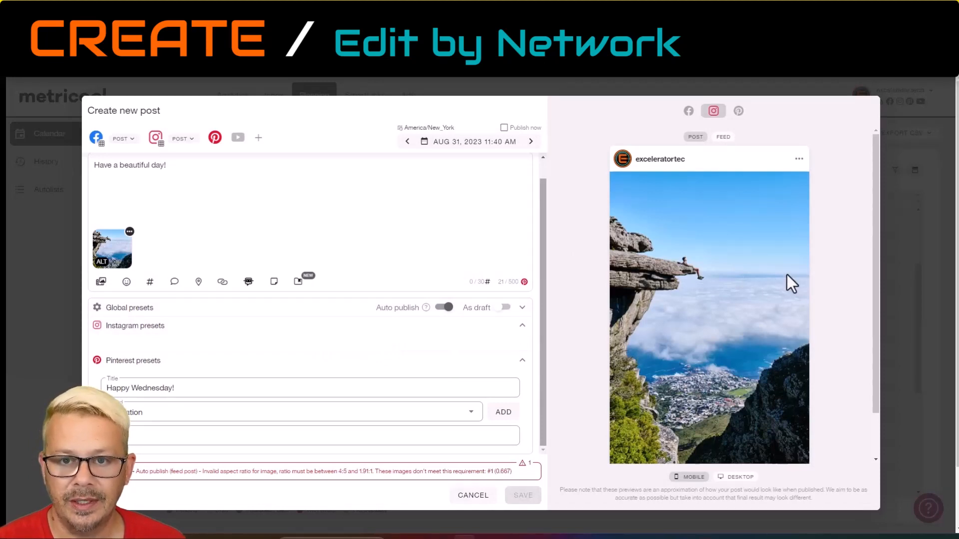
Compare the mobile and desktop previews of the post for Instagram and Facebook, and examine the Pinterest preview.
click(746, 479)
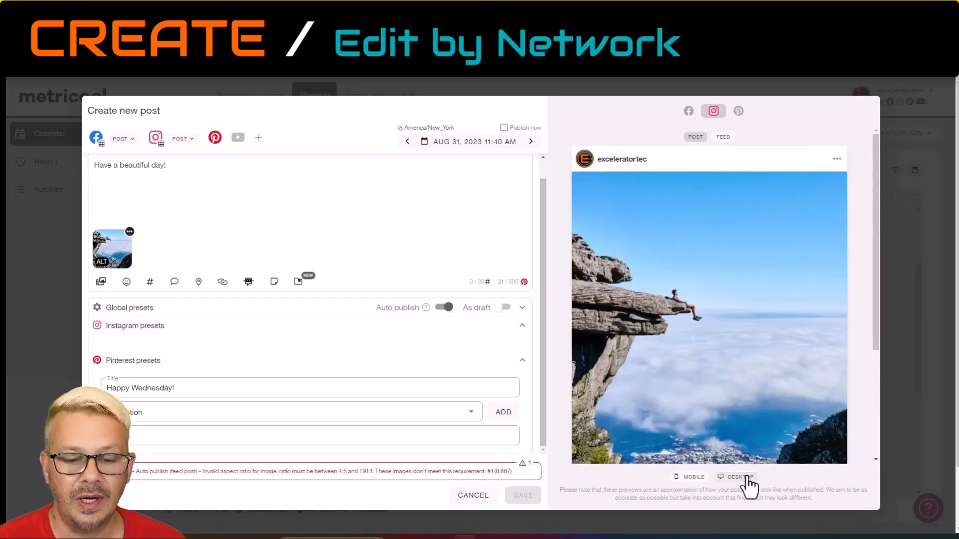
click(691, 477)
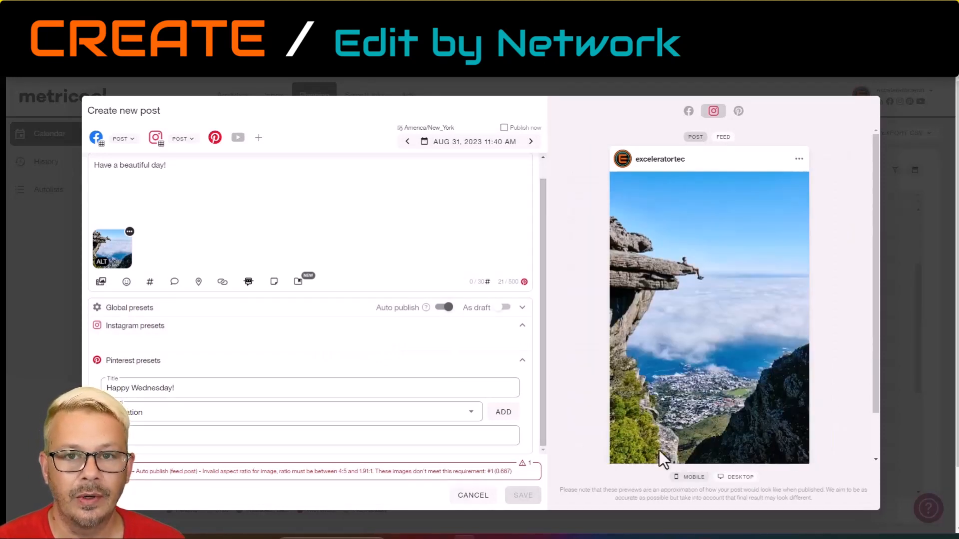
click(688, 113)
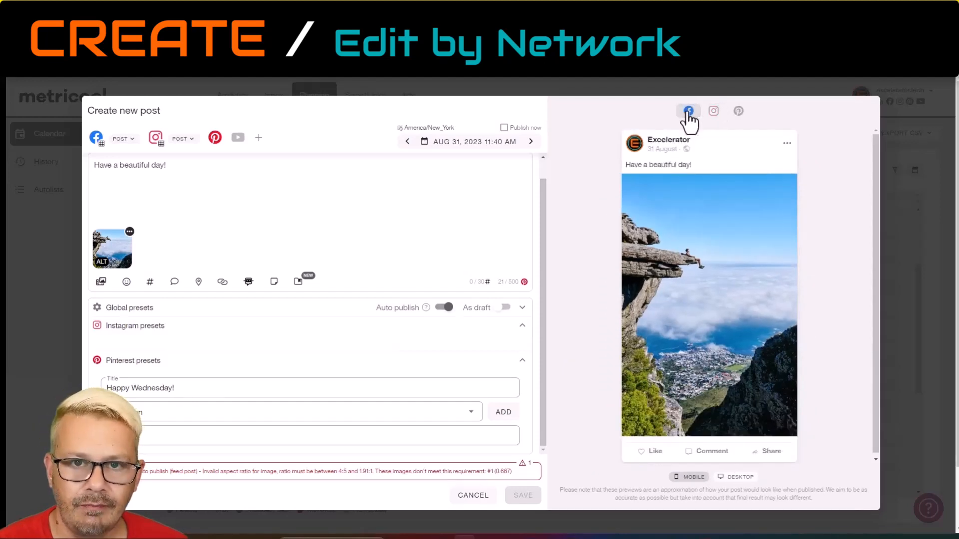
click(733, 481)
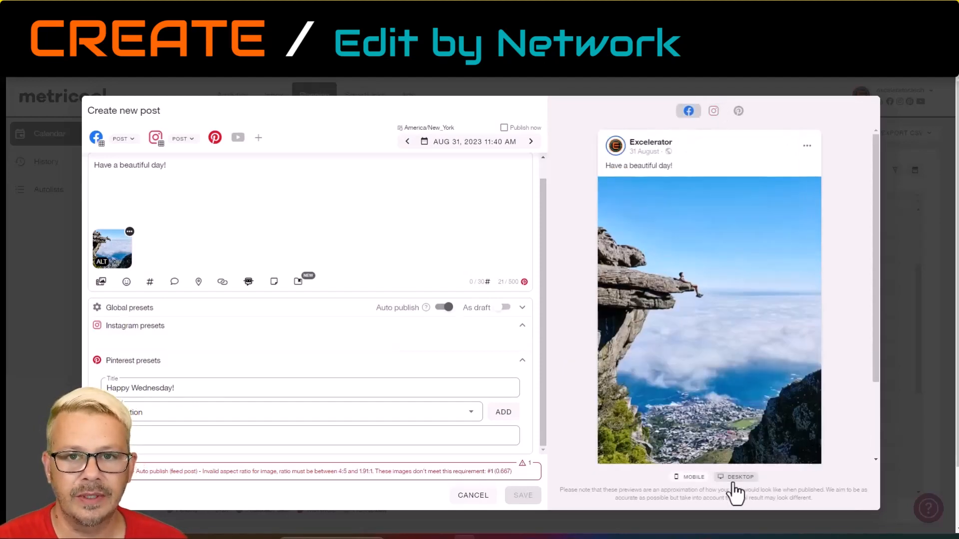
click(699, 479)
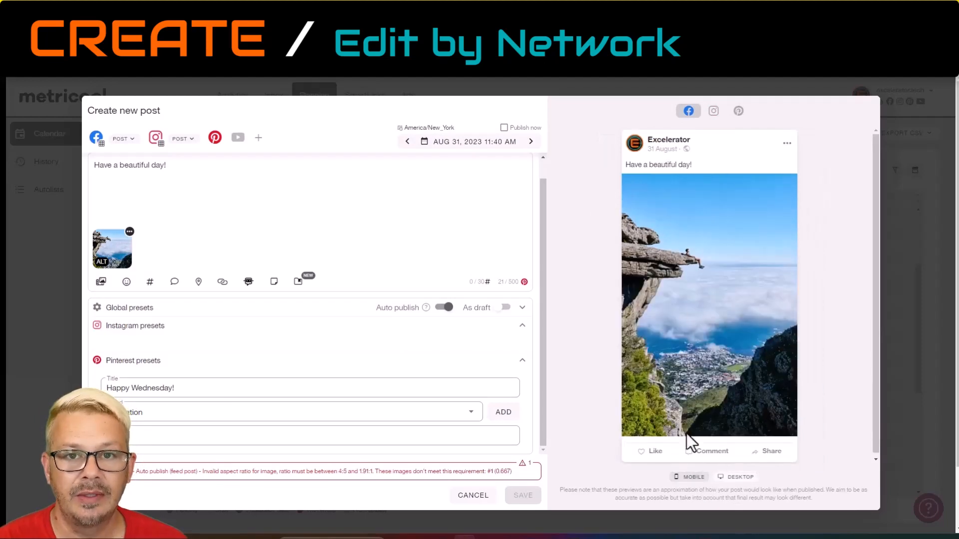
click(713, 112)
scroll(729, 181, down, 1)
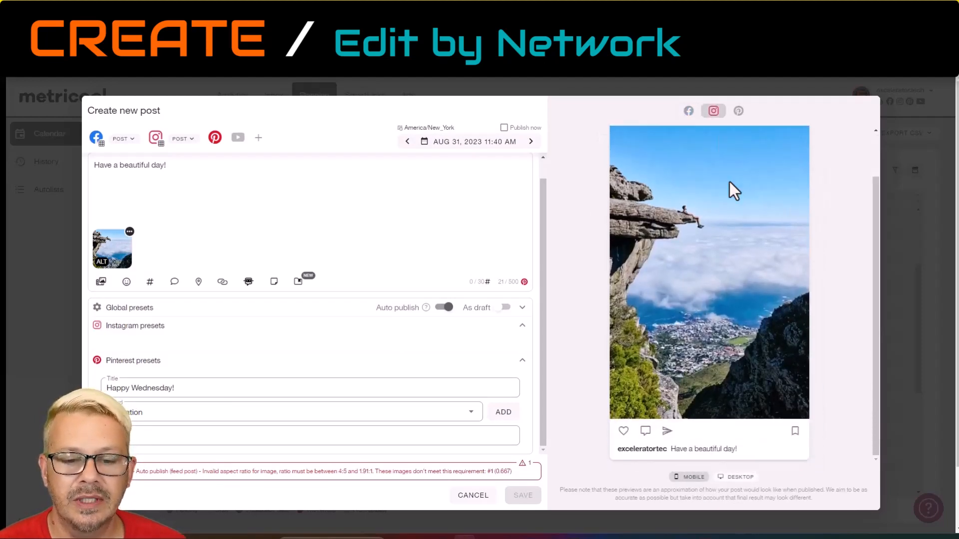
scroll(729, 181, up, 1)
click(738, 112)
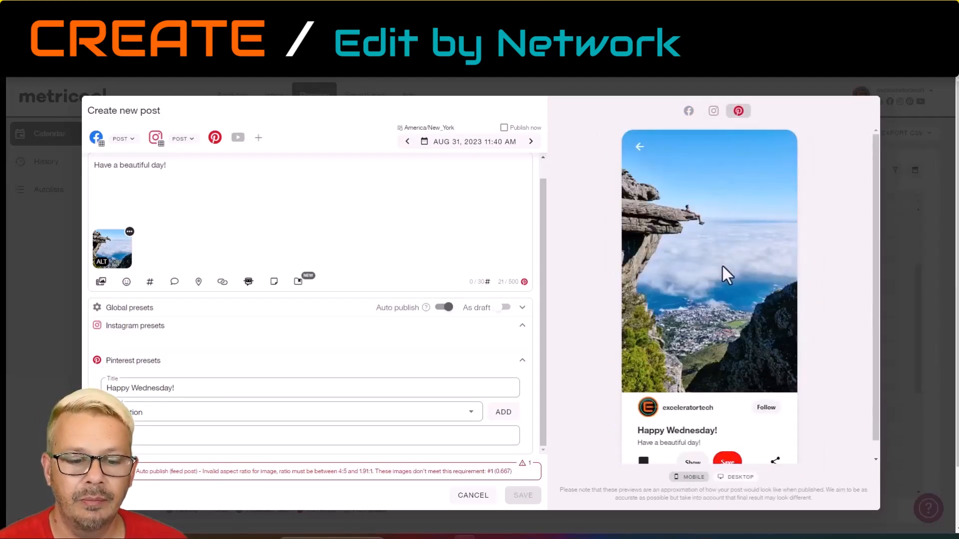
scroll(722, 266, down, 1)
scroll(795, 272, up, 1)
click(688, 111)
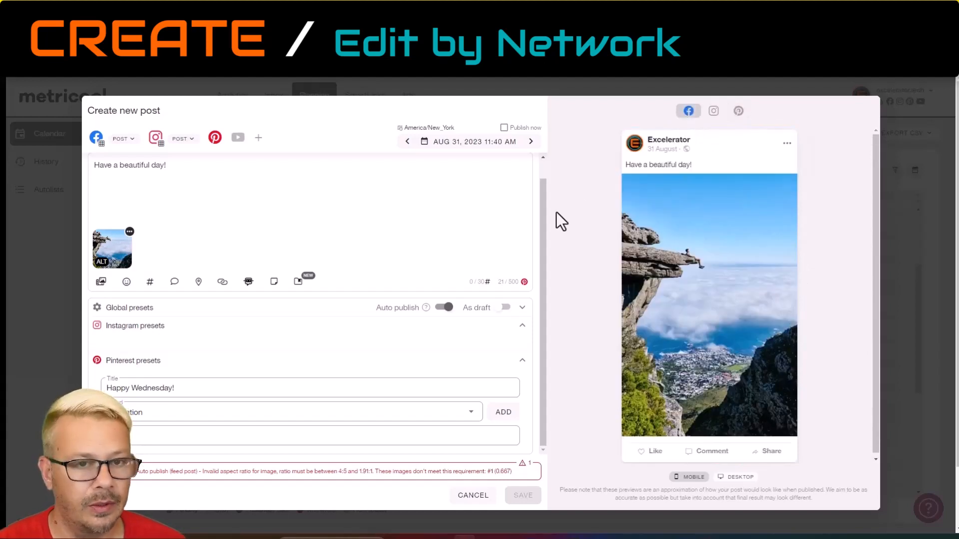
Try removing Instagram from the post's target networks and add it back.
click(307, 214)
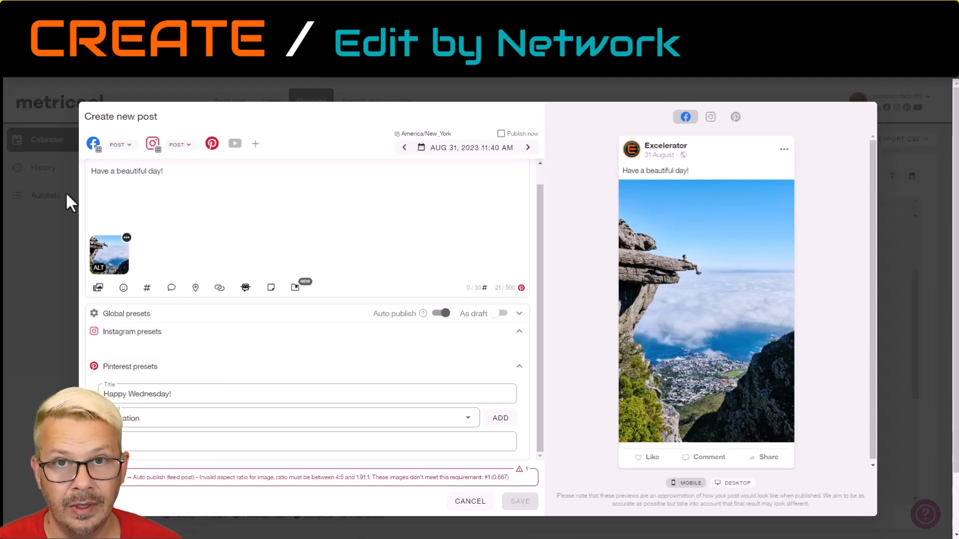
scroll(229, 208, up, 1)
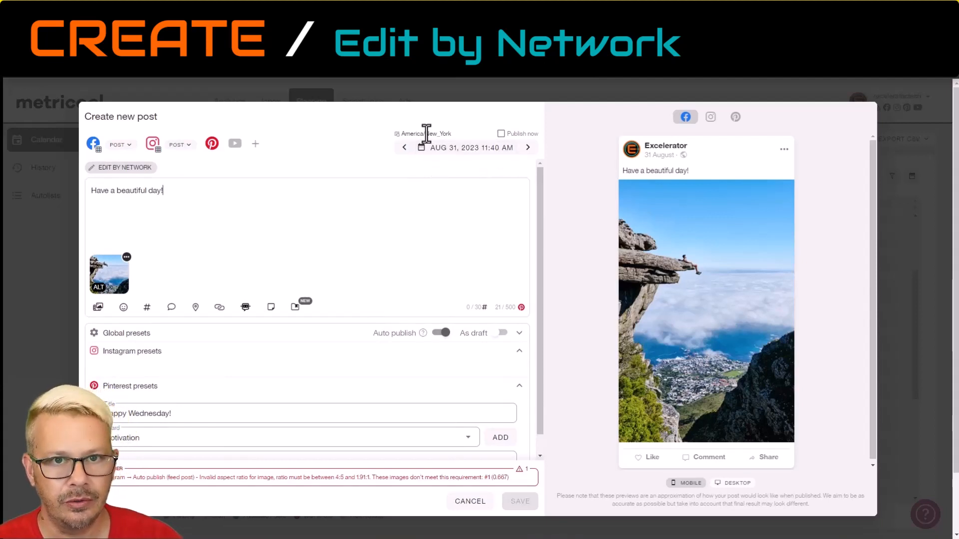
scroll(307, 370, down, 1)
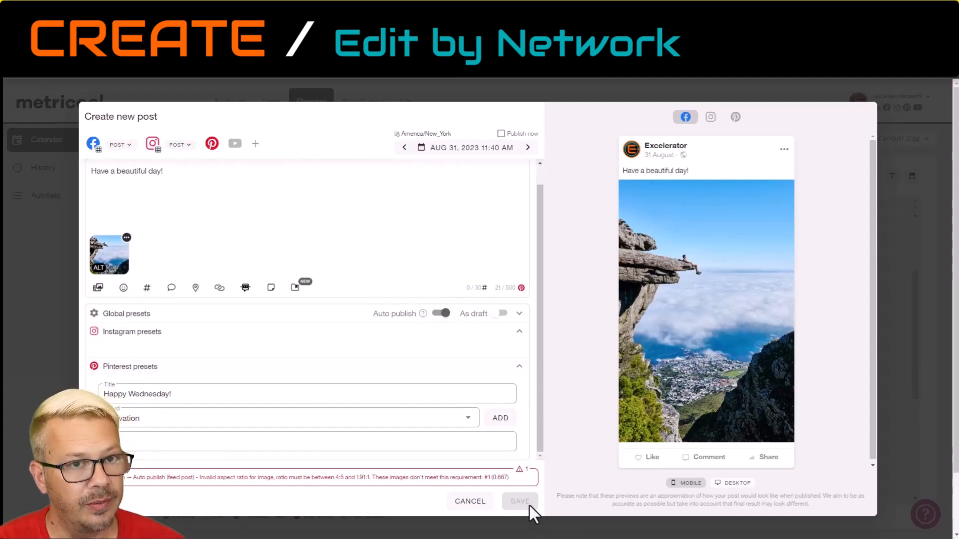
click(152, 144)
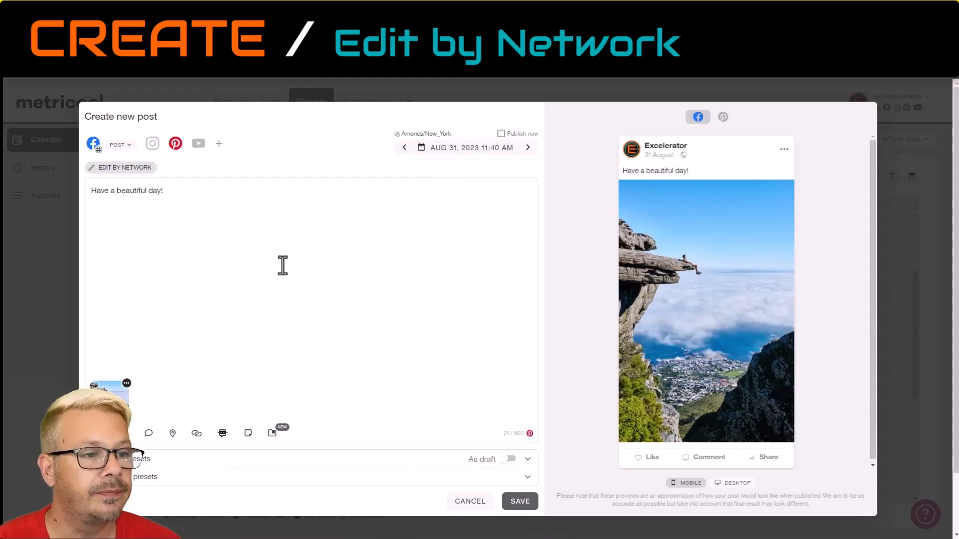
click(153, 144)
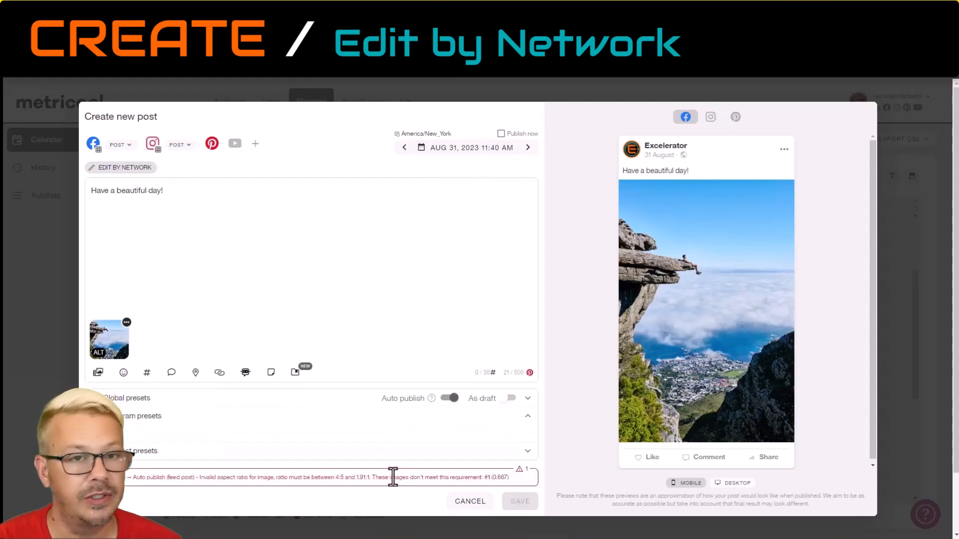
Switch the post to editing by network, check the Facebook and Pinterest versions, and detach the Instagram version from the template.
click(113, 168)
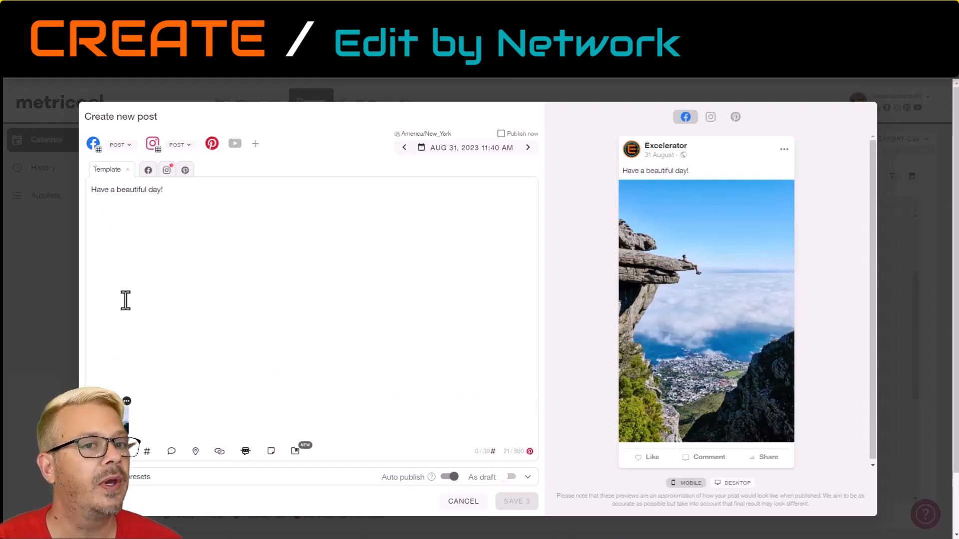
click(148, 171)
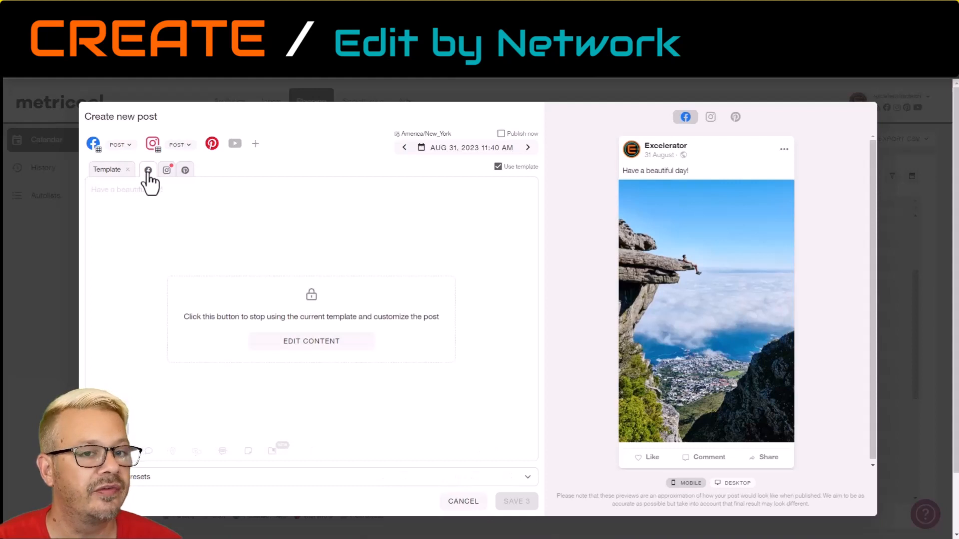
click(185, 171)
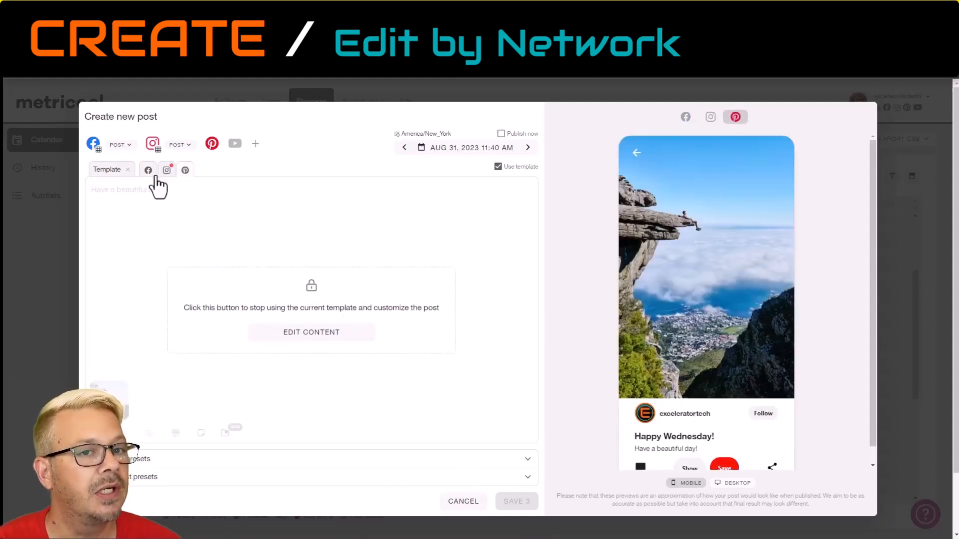
click(167, 171)
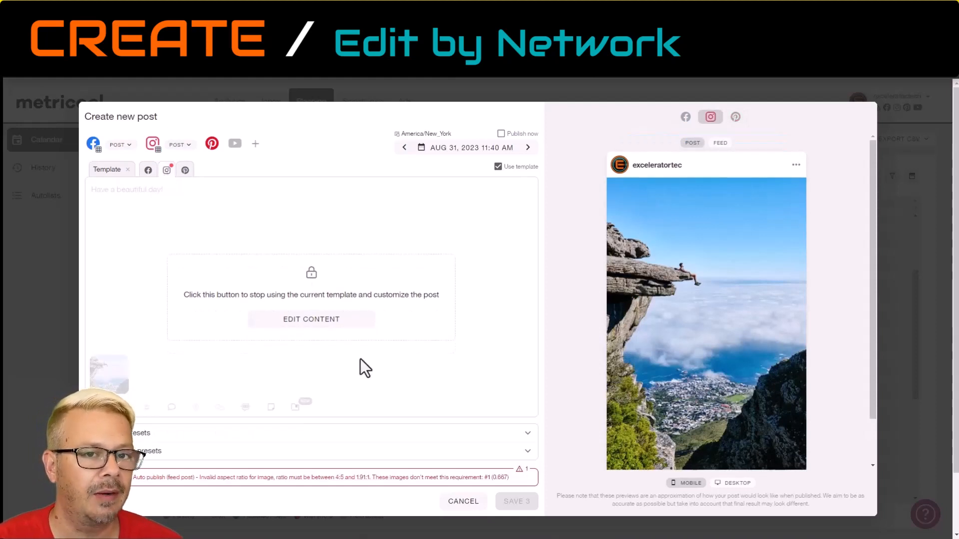
click(325, 320)
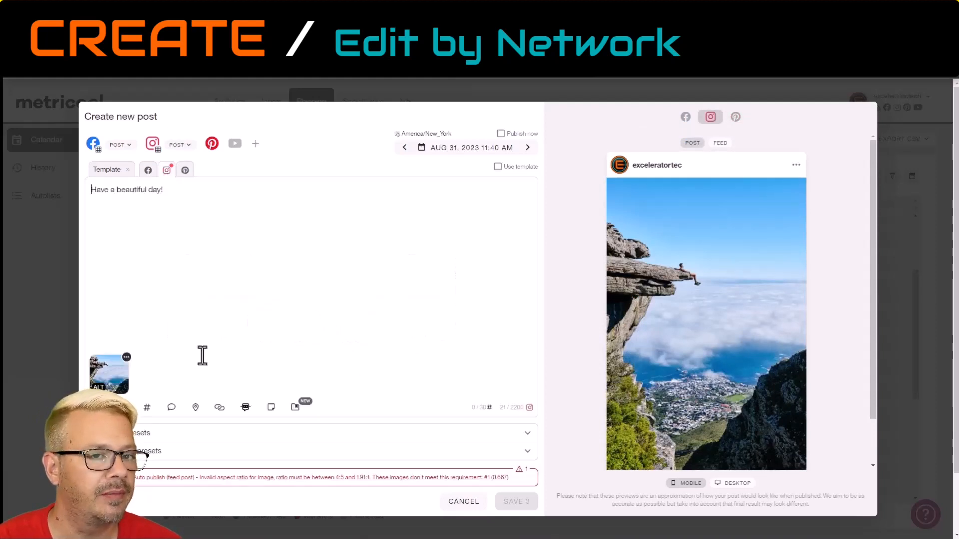
Replace the Instagram version's image with the stock photo of a man in silhouette against a blue evening sky.
click(127, 358)
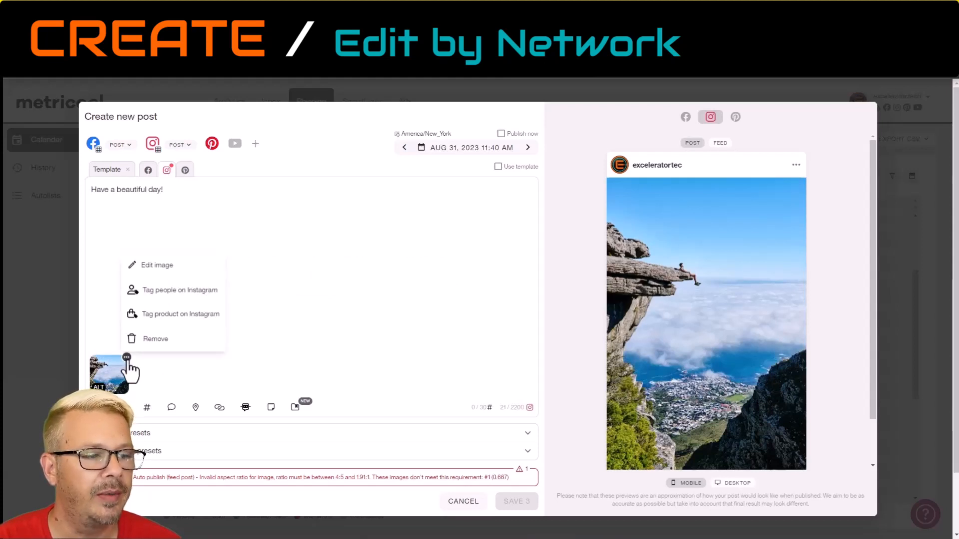
click(150, 340)
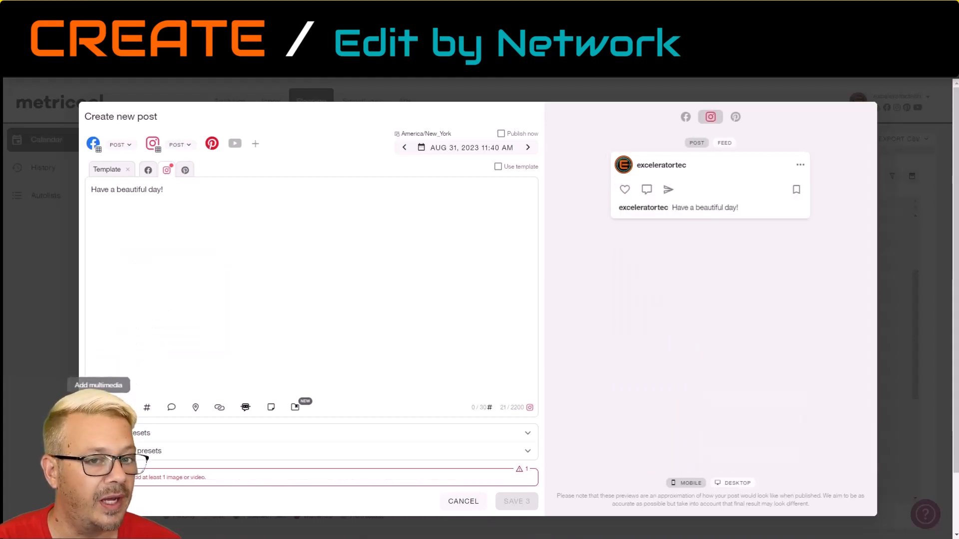
click(98, 407)
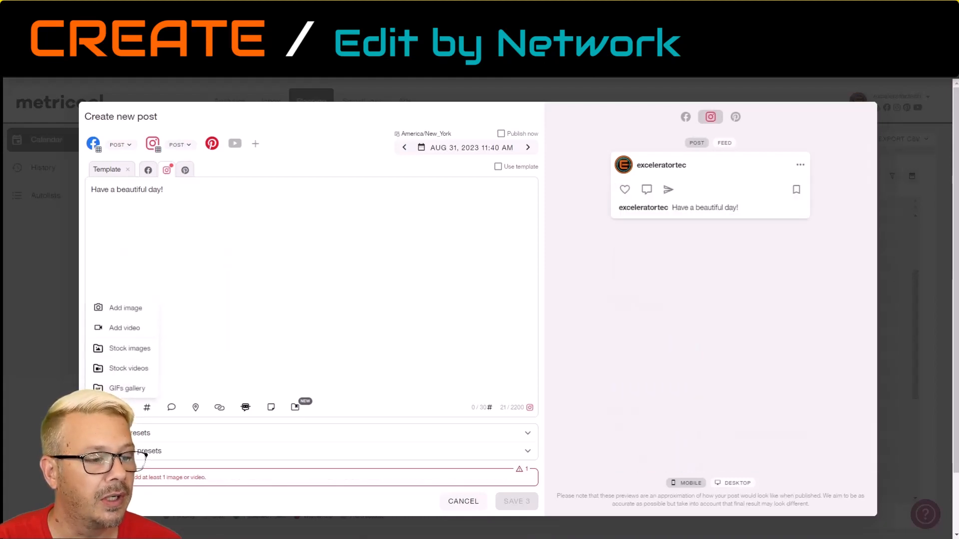
click(140, 351)
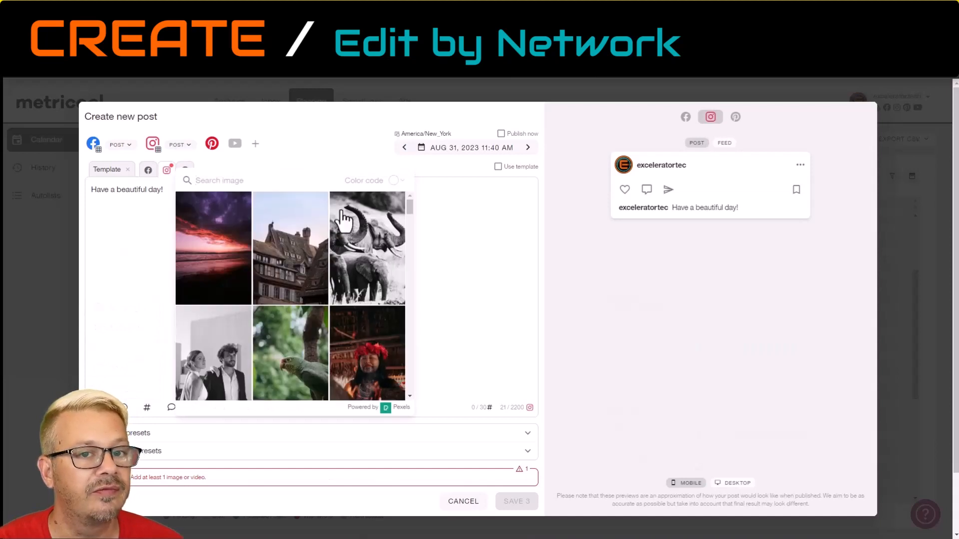
scroll(327, 307, down, 10)
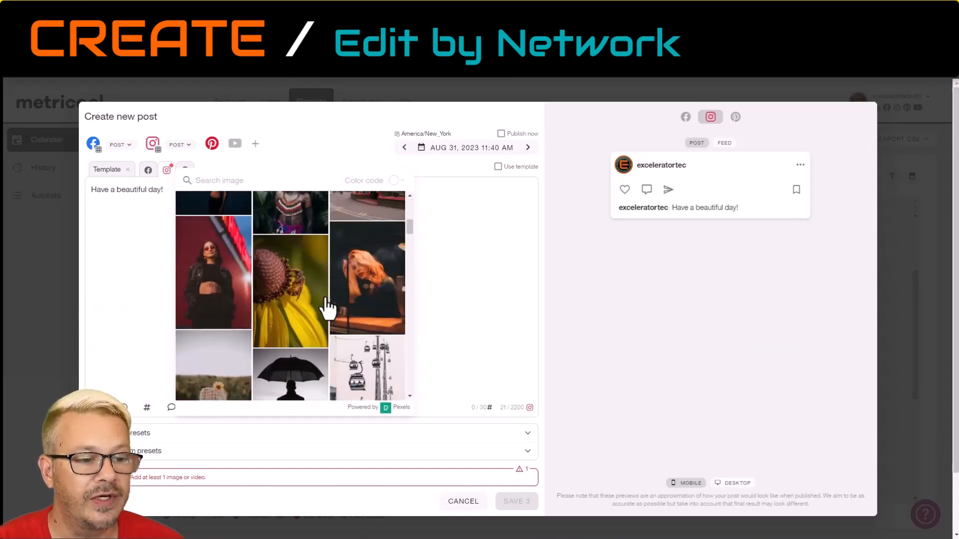
scroll(327, 308, down, 5)
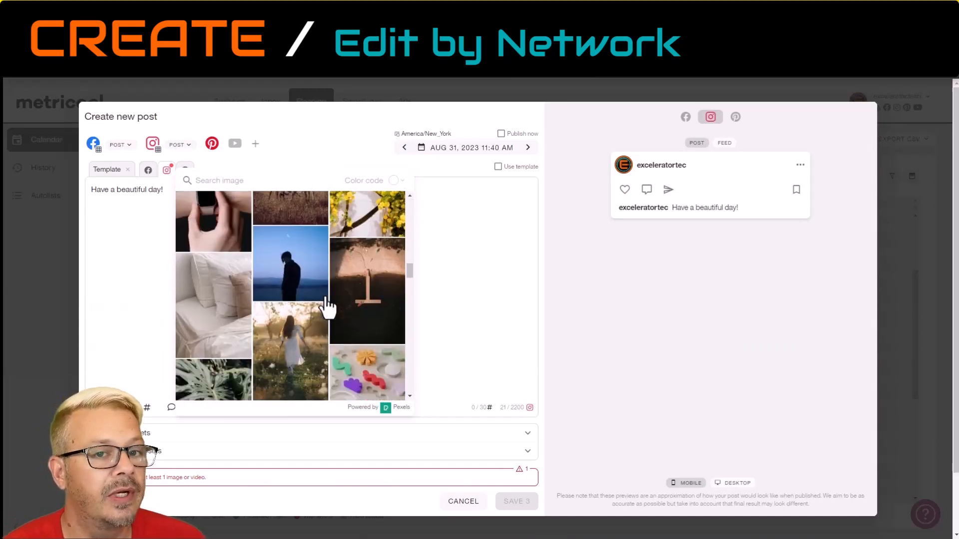
click(290, 278)
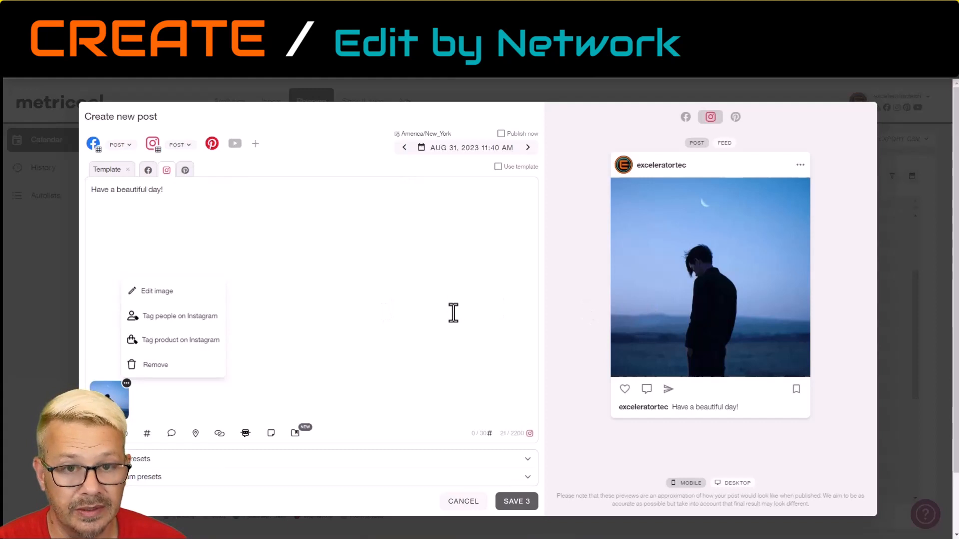
click(426, 300)
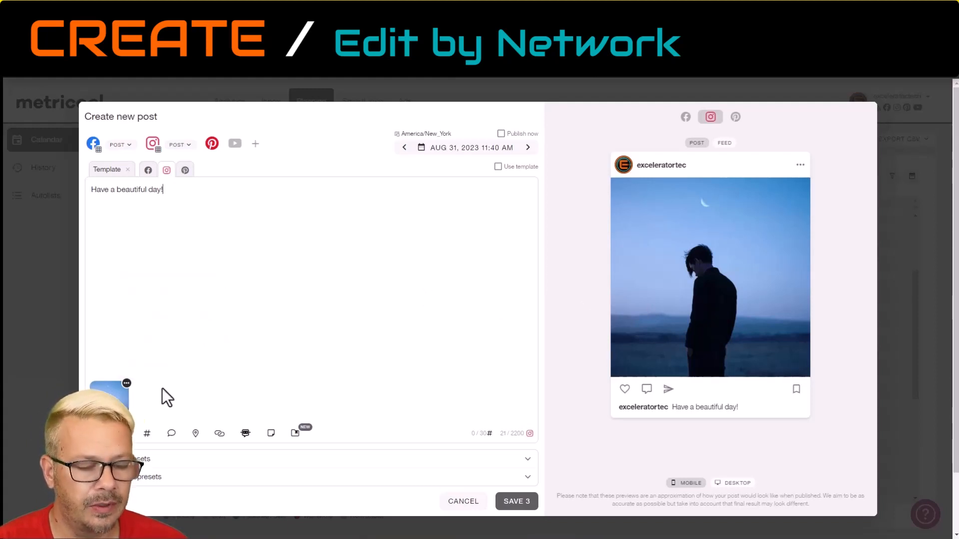
Review the Facebook, Pinterest, template and Instagram versions, and save the three posts to the calendar.
click(148, 171)
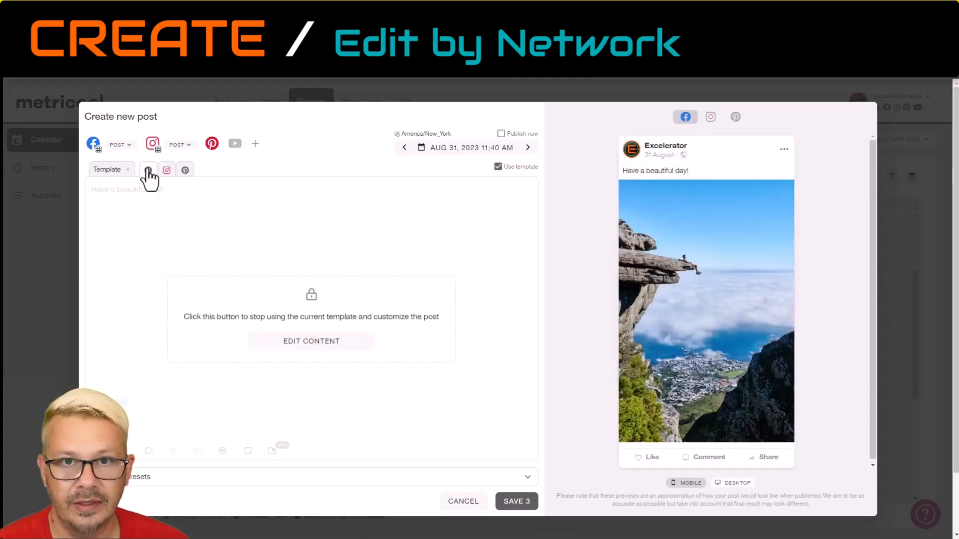
click(185, 171)
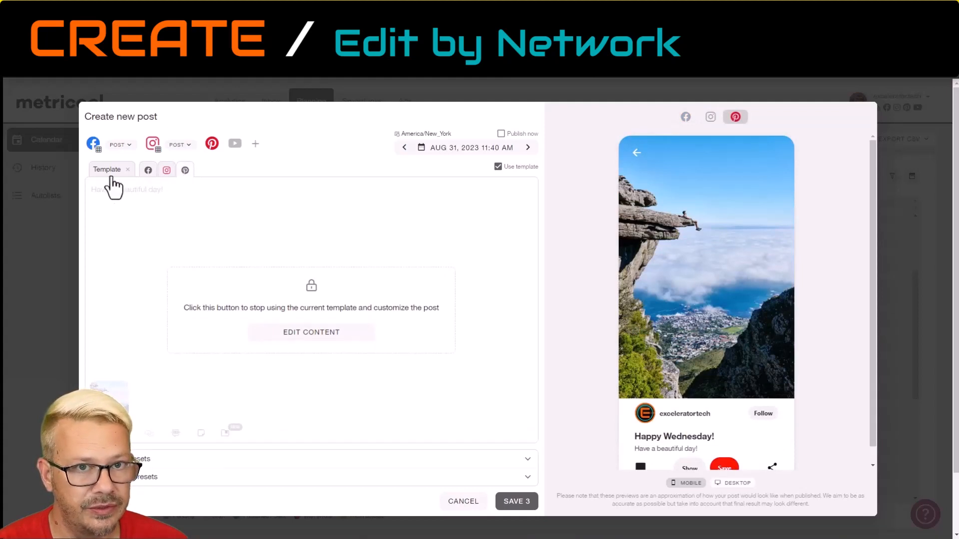
click(107, 171)
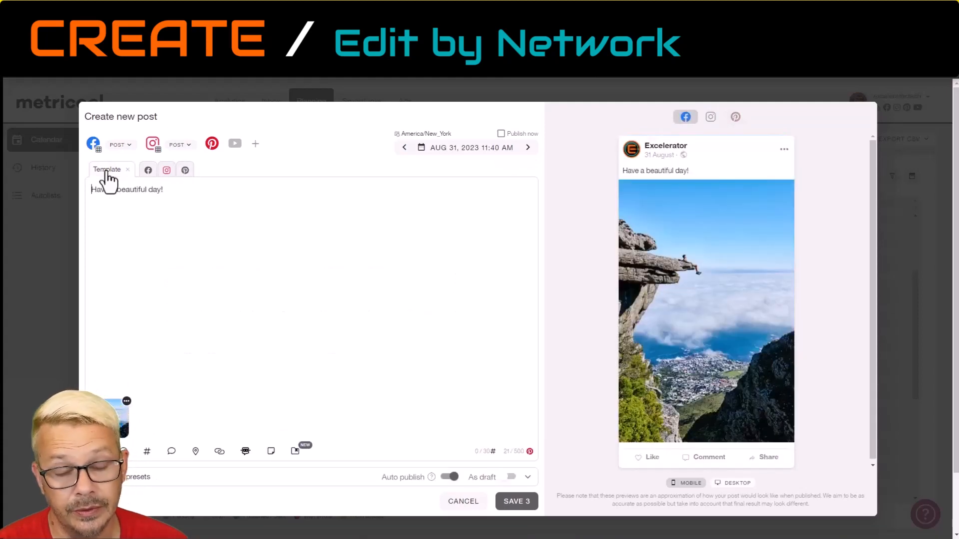
click(166, 170)
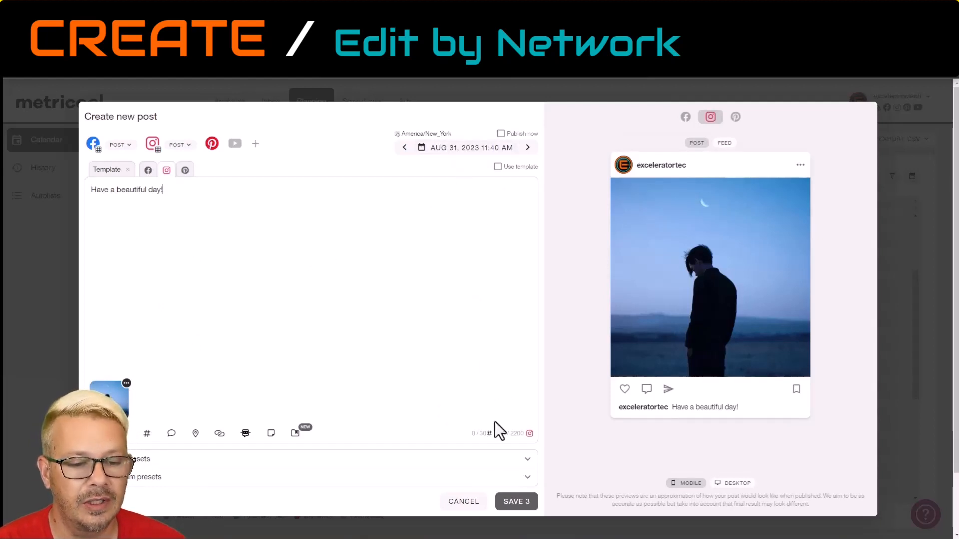
click(517, 503)
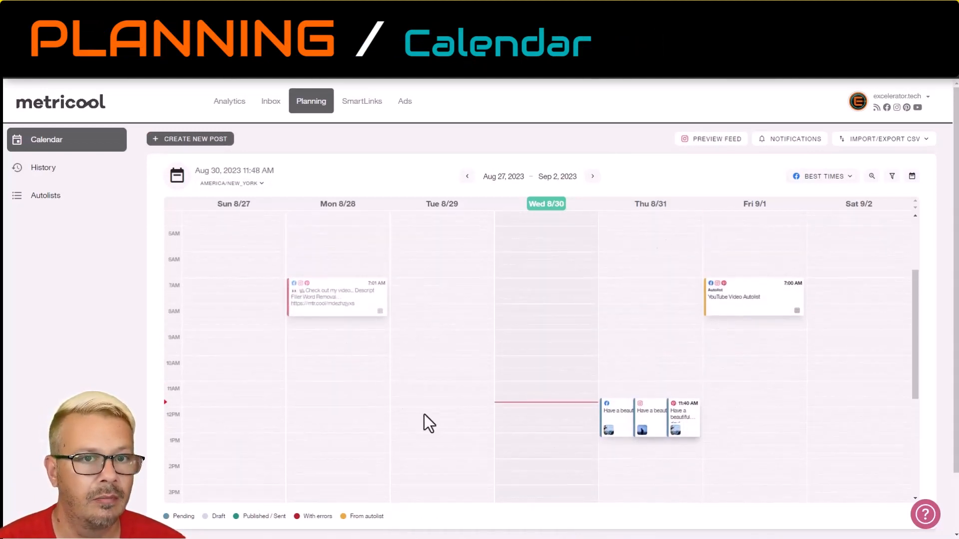
Examine the summaries of the Aug 31 Facebook, Instagram and Pinterest posts and the other entries in the weekly calendar.
mouse_move(622, 415)
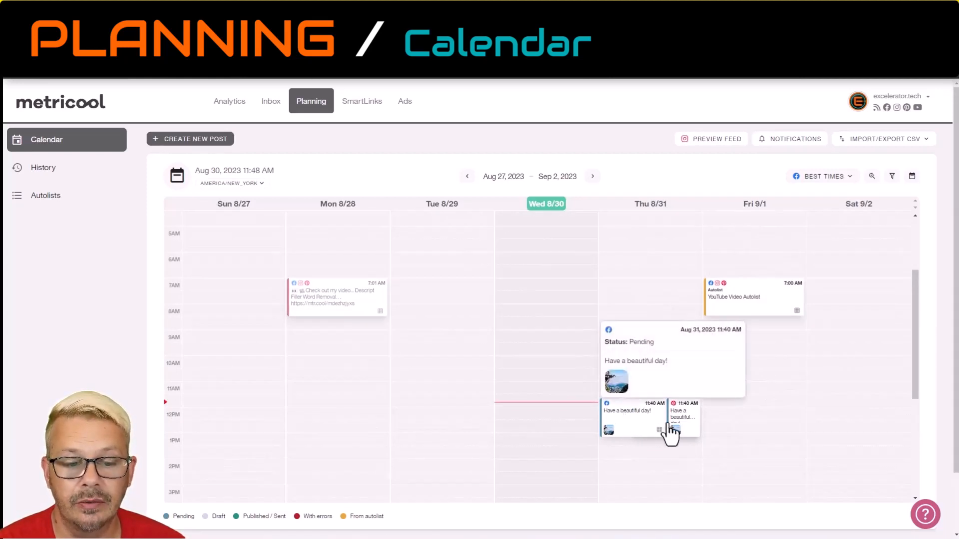
mouse_move(654, 430)
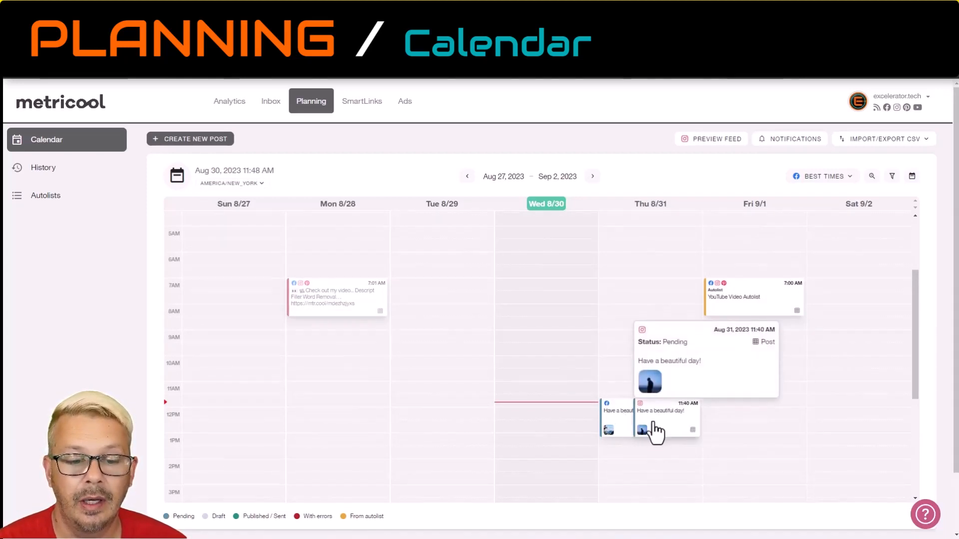
mouse_move(613, 434)
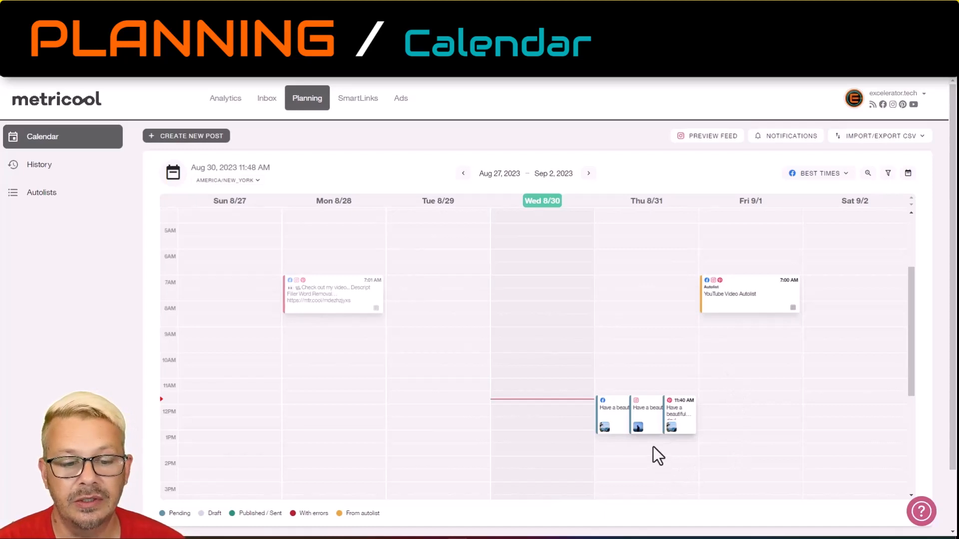
mouse_move(652, 428)
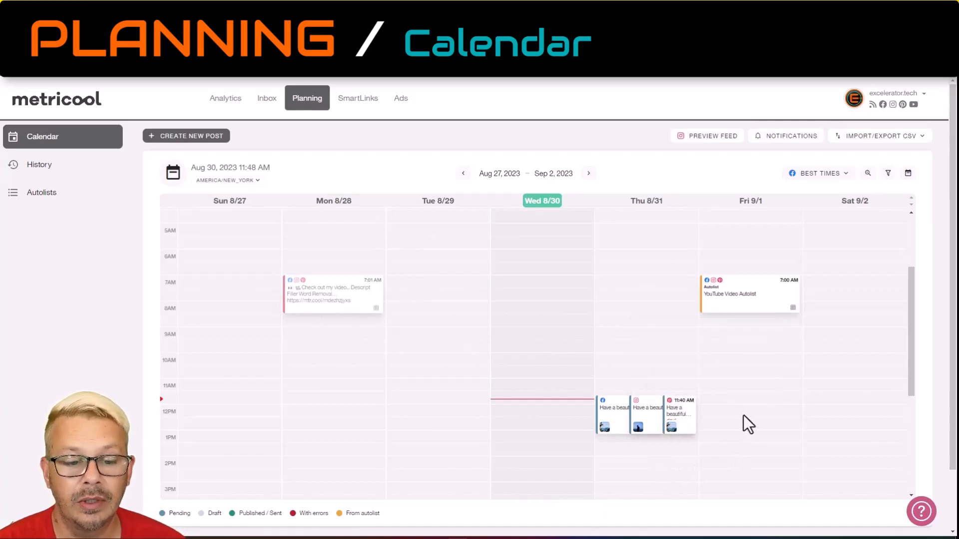
mouse_move(683, 423)
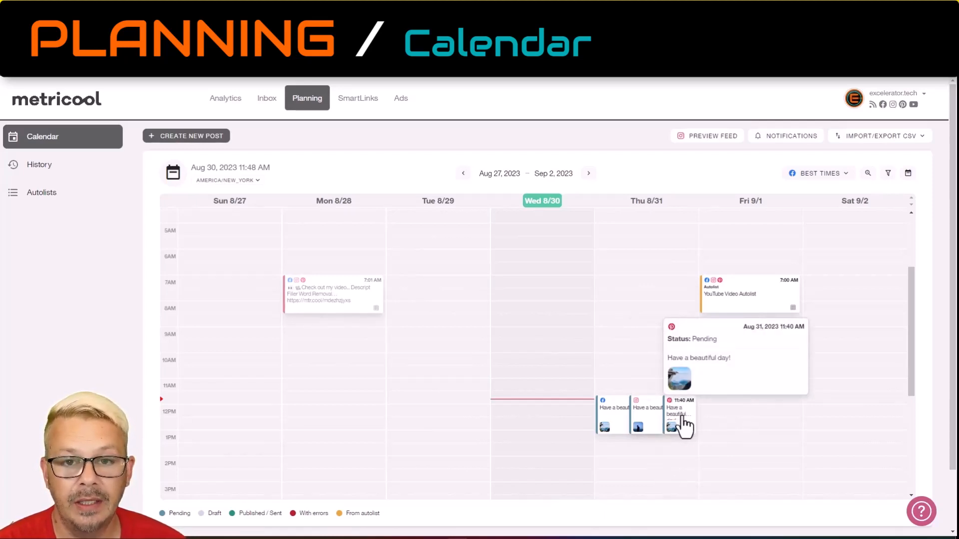
mouse_move(767, 300)
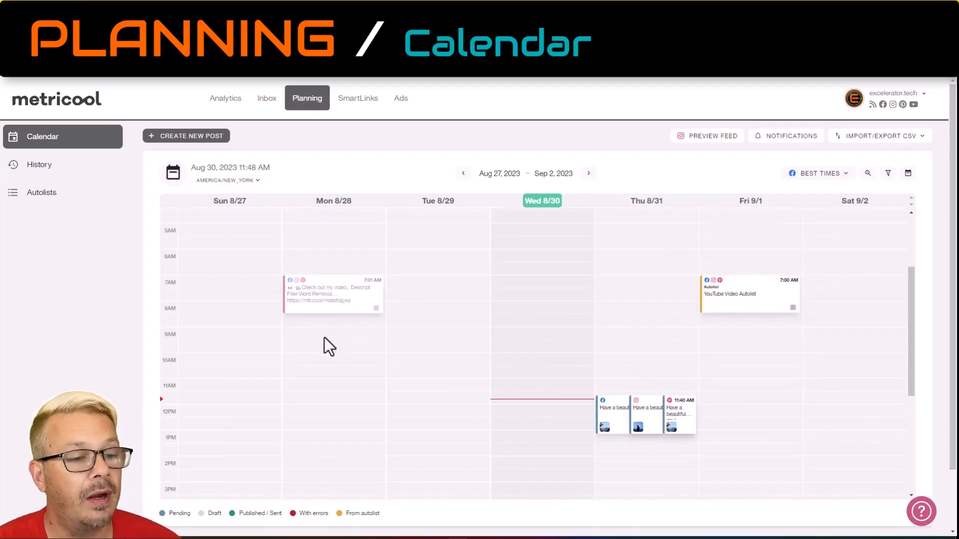
mouse_move(306, 310)
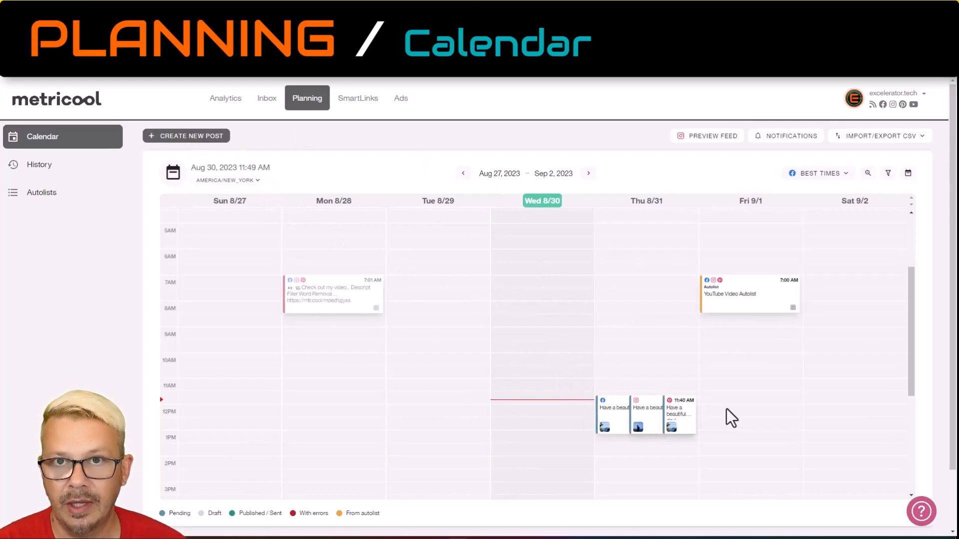
Open the scheduled Pinterest post of Aug 31 to view its details and close it without changes.
click(686, 423)
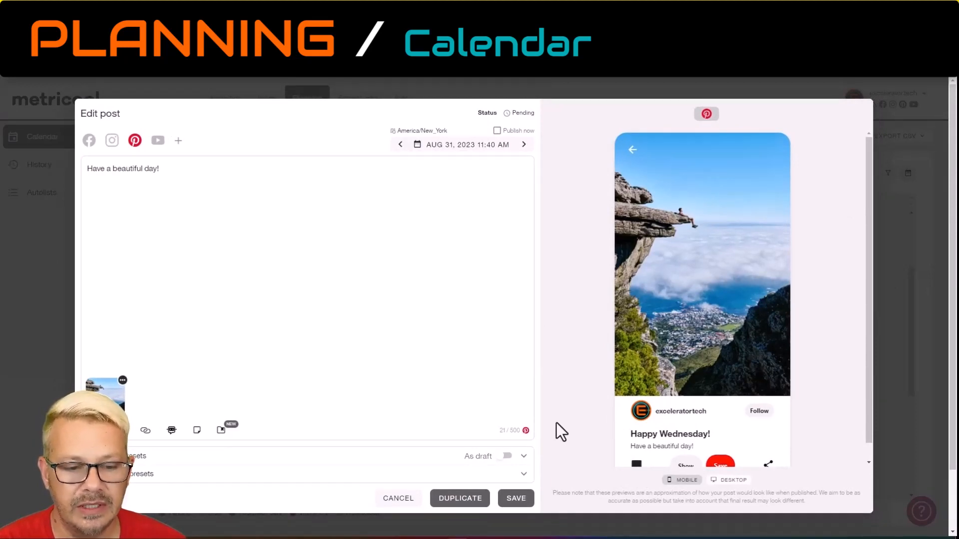
click(402, 499)
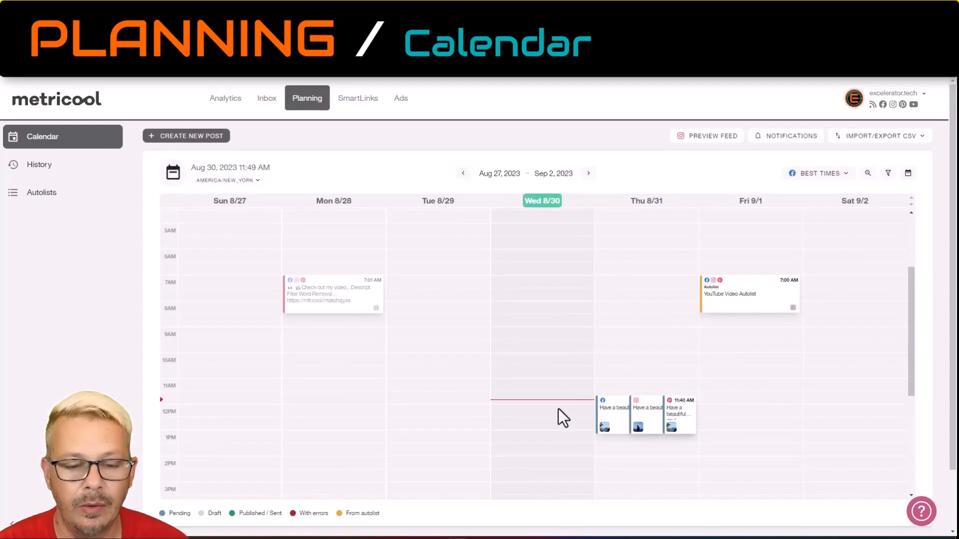
mouse_move(782, 314)
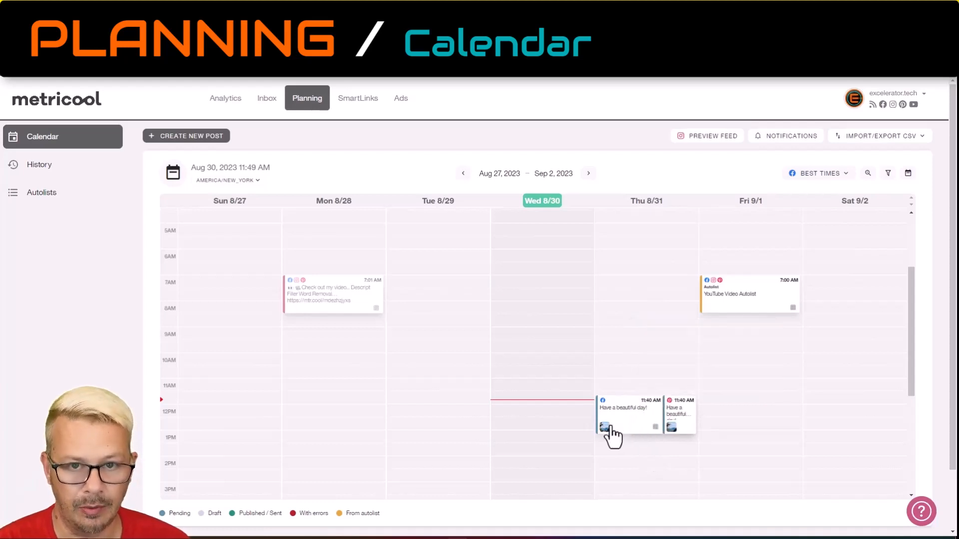
Delete the scheduled Pinterest and Facebook posts of Aug 31 from the calendar.
click(685, 431)
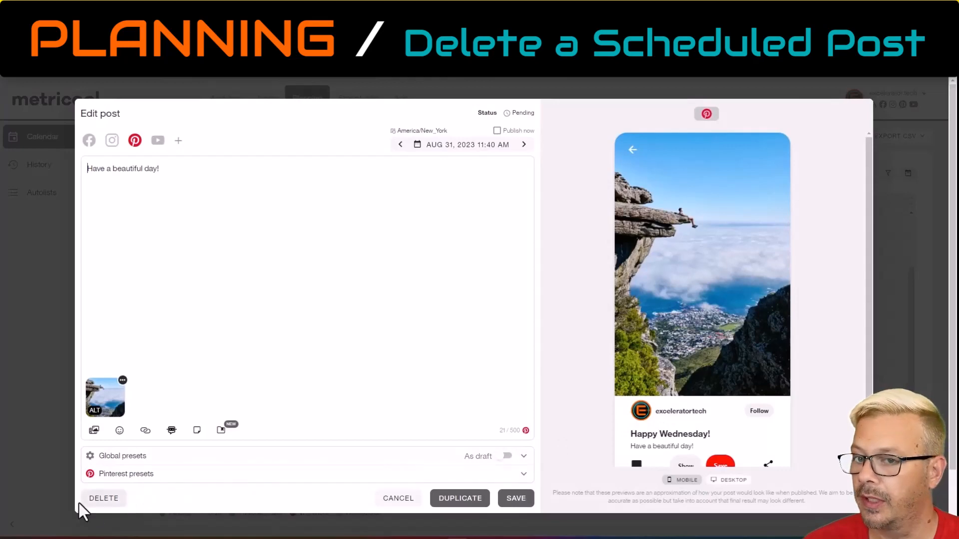
click(95, 499)
click(444, 322)
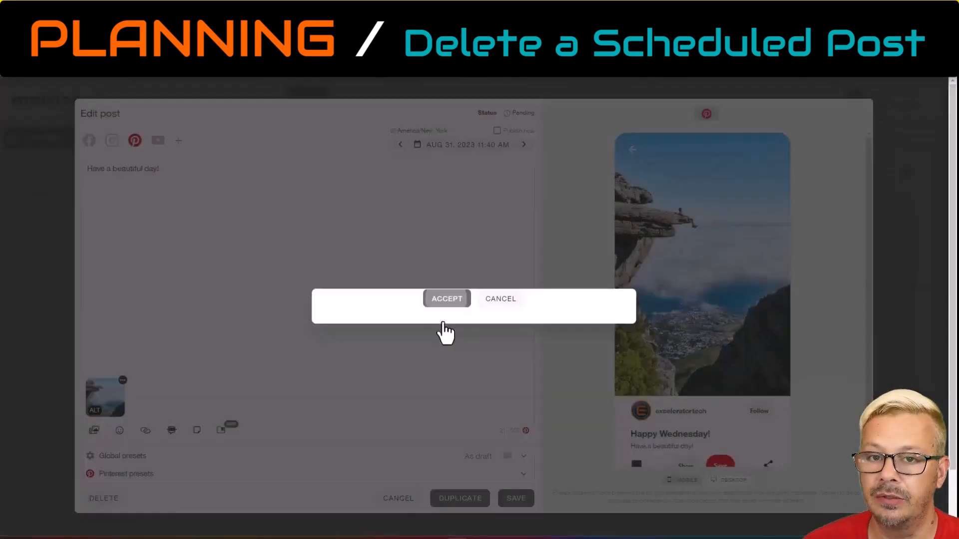
click(668, 427)
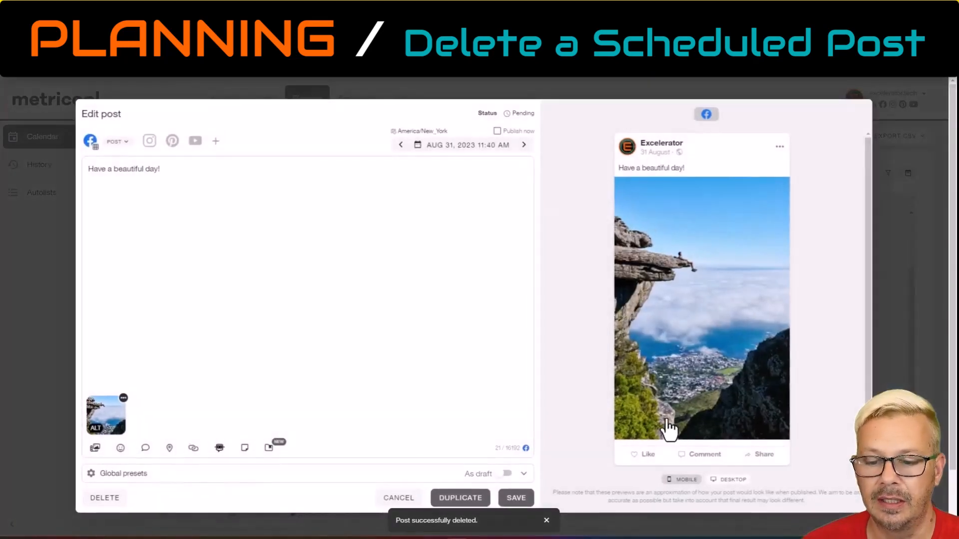
click(100, 500)
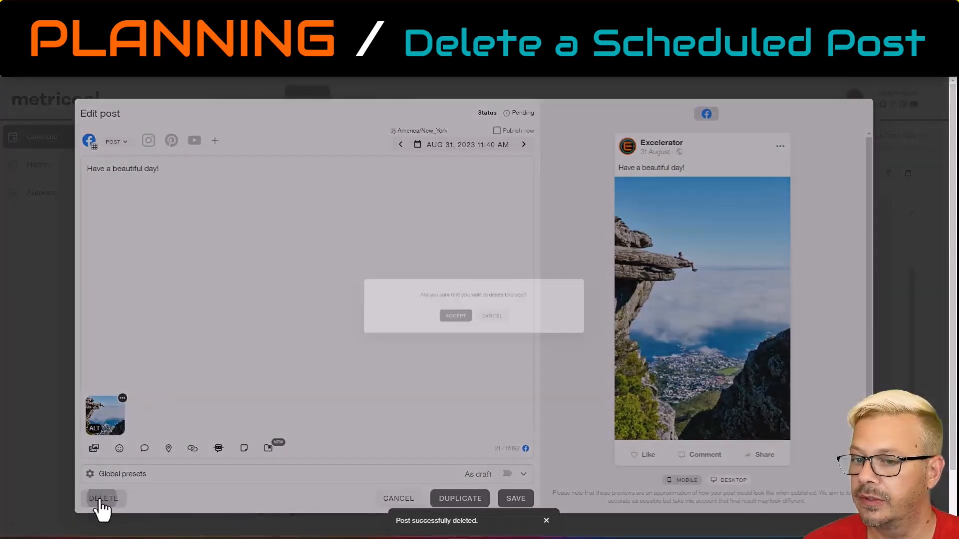
click(443, 320)
Duplicate the scheduled Instagram post of Aug 31 at 11:40 AM and check the copy in the calendar.
click(636, 421)
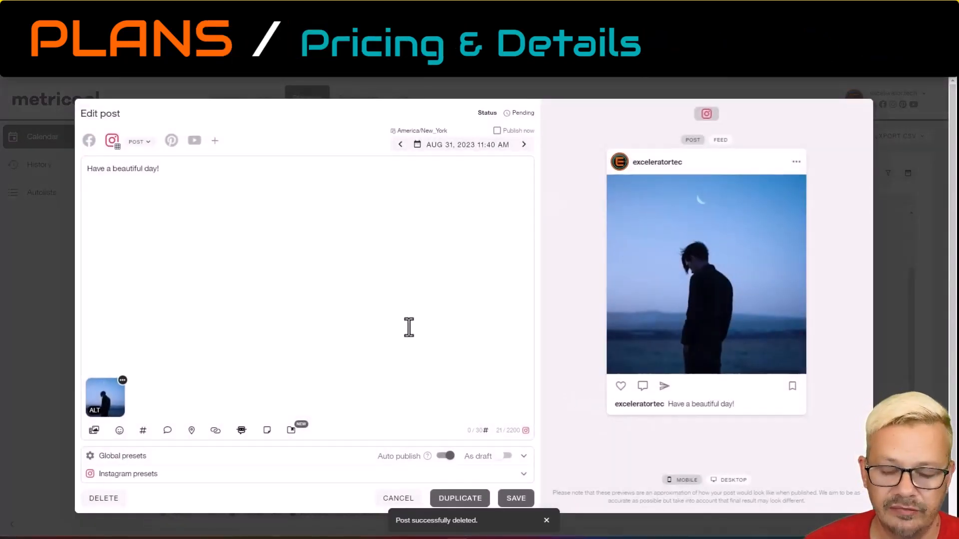
click(460, 499)
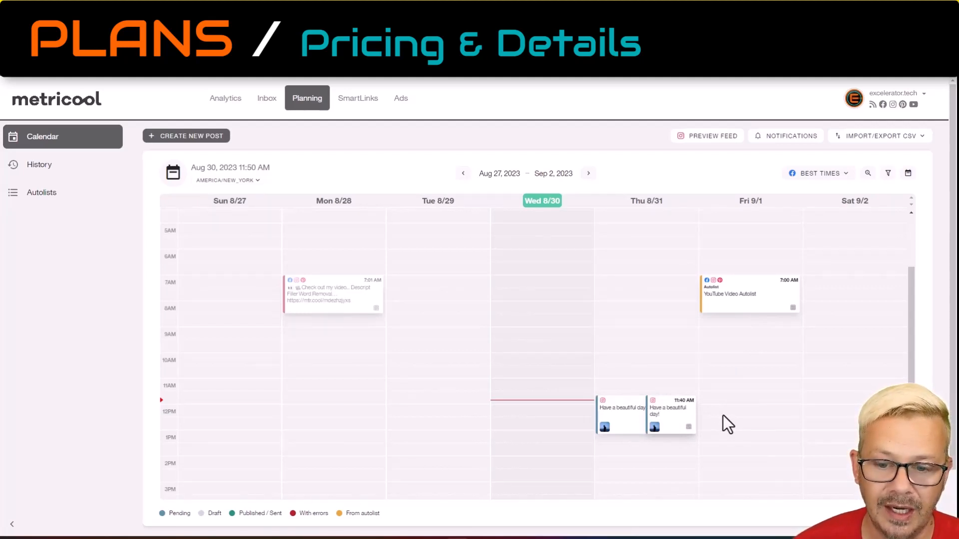
mouse_move(661, 422)
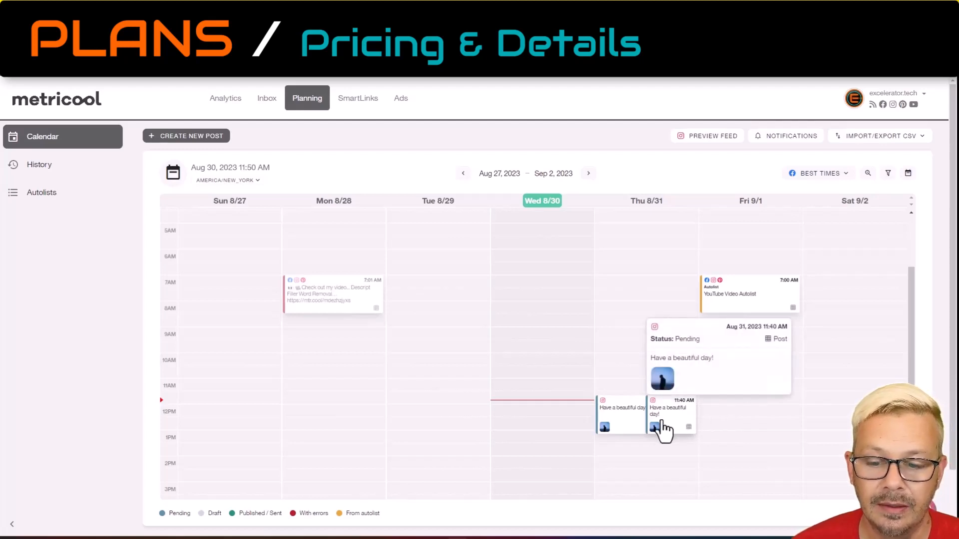
Move the duplicated Instagram post to Saturday, Sep 2 at 10:10 AM, review its text in the editor, and delete the post.
drag(660, 422, 836, 382)
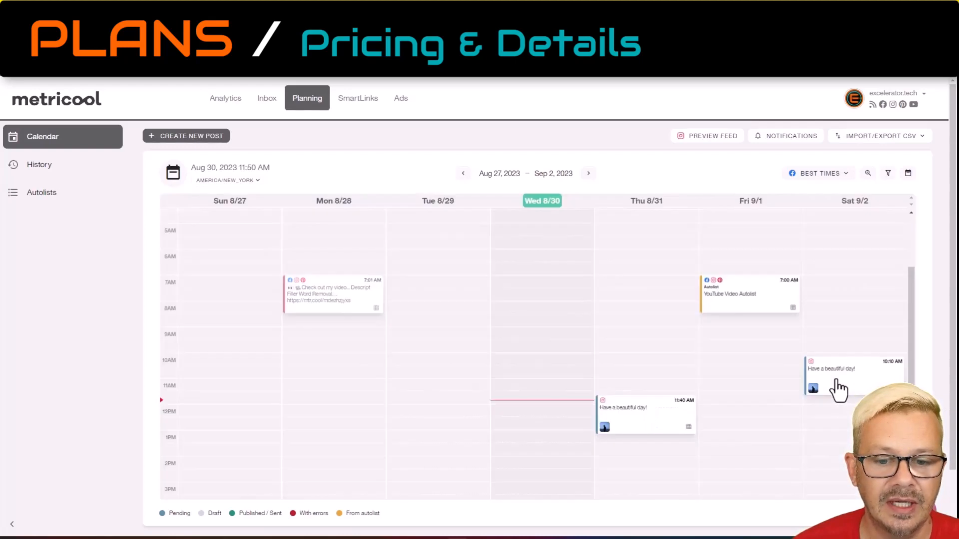
click(838, 389)
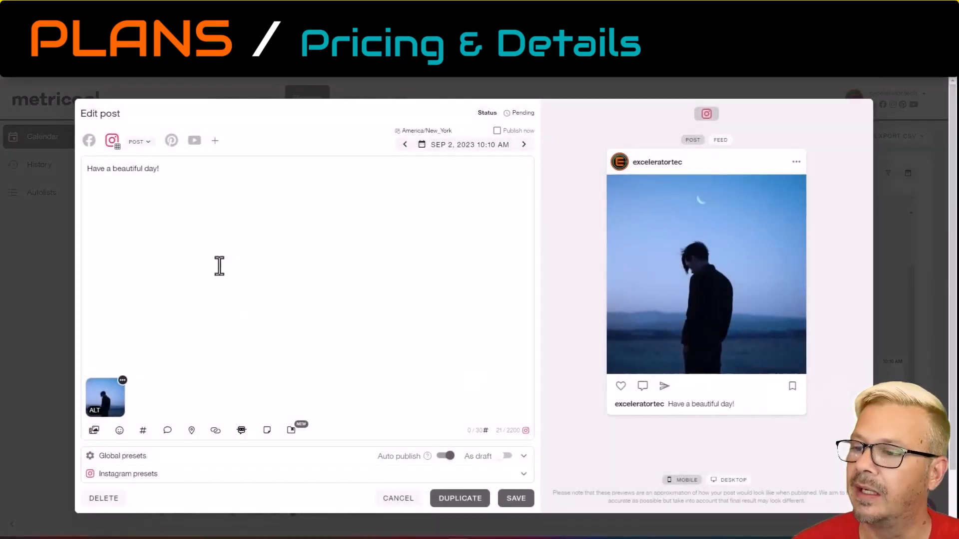
double_click(149, 169)
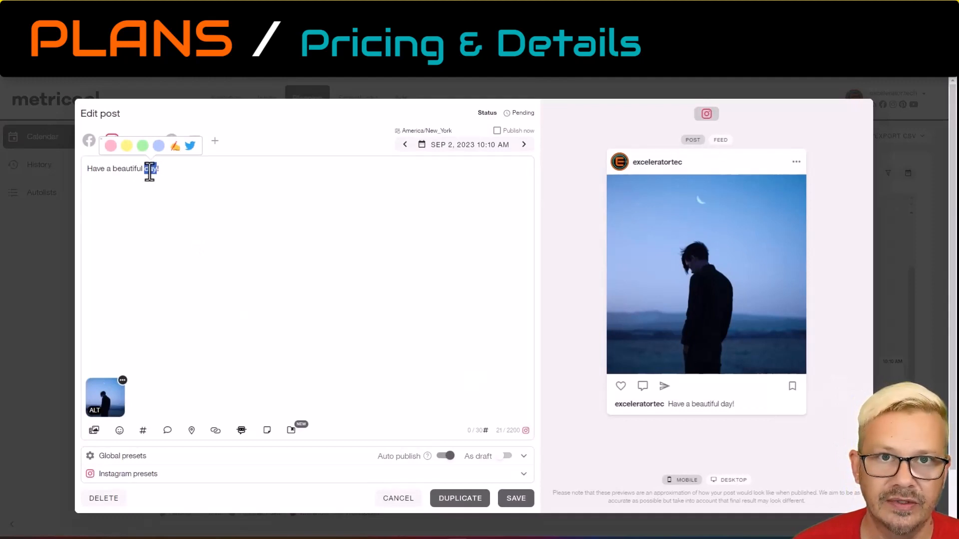
click(266, 376)
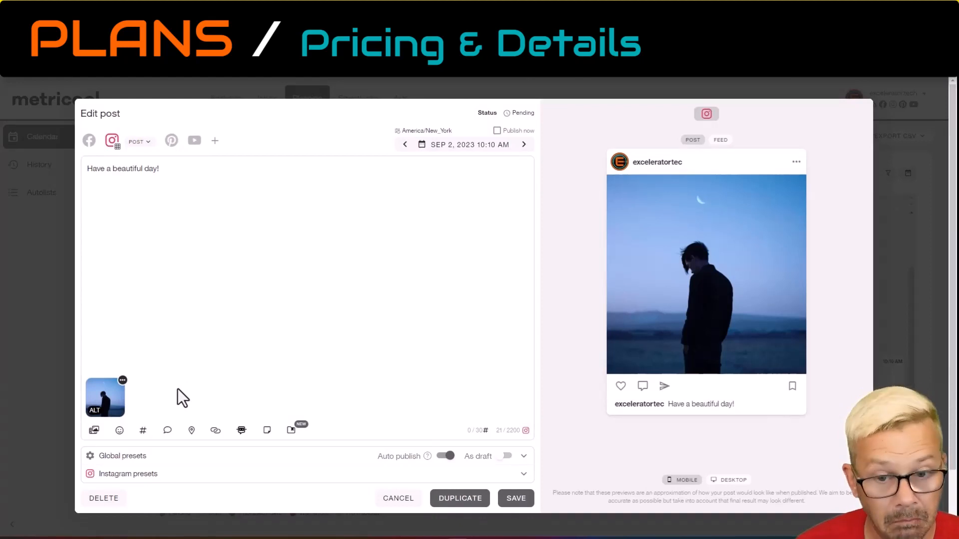
click(101, 499)
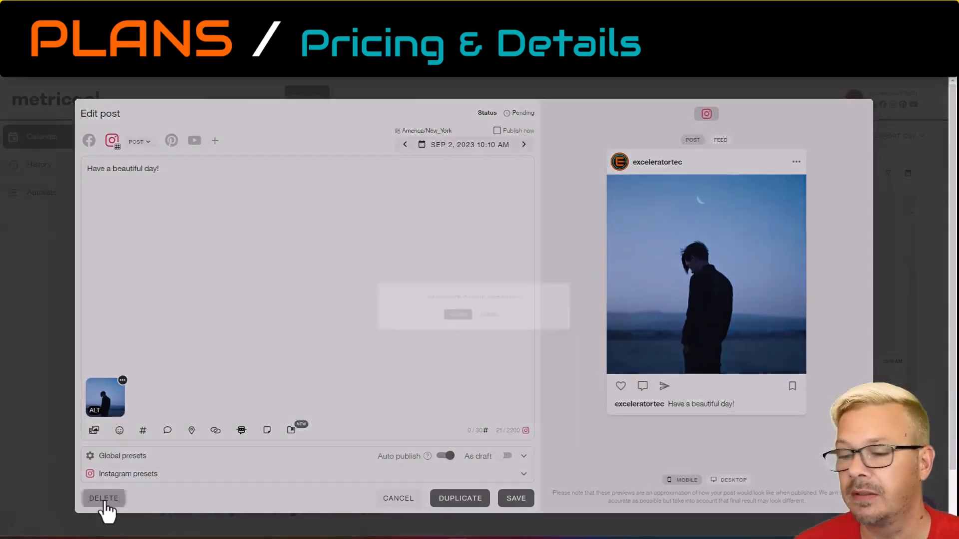
click(457, 320)
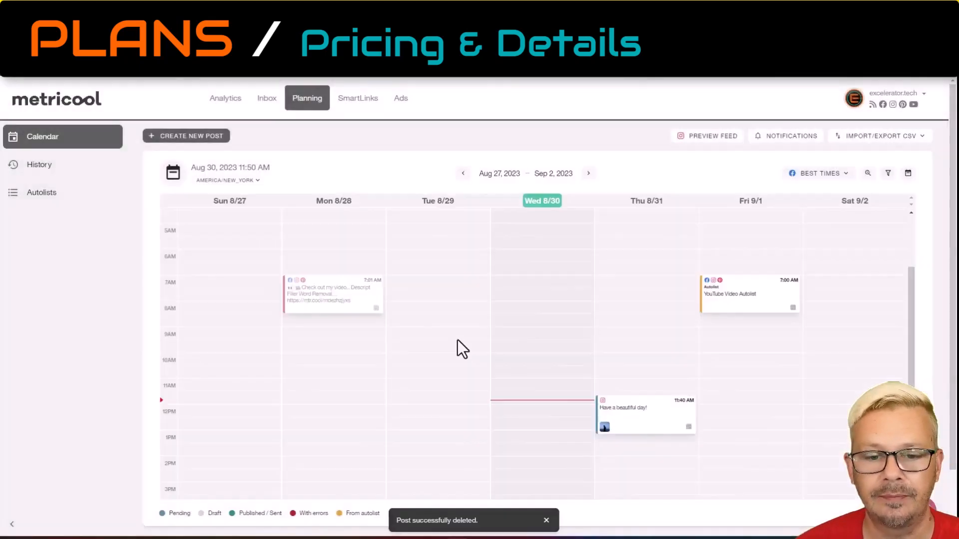
Delete the remaining scheduled Instagram post of Aug 31 at 11:40 AM from the calendar.
click(638, 422)
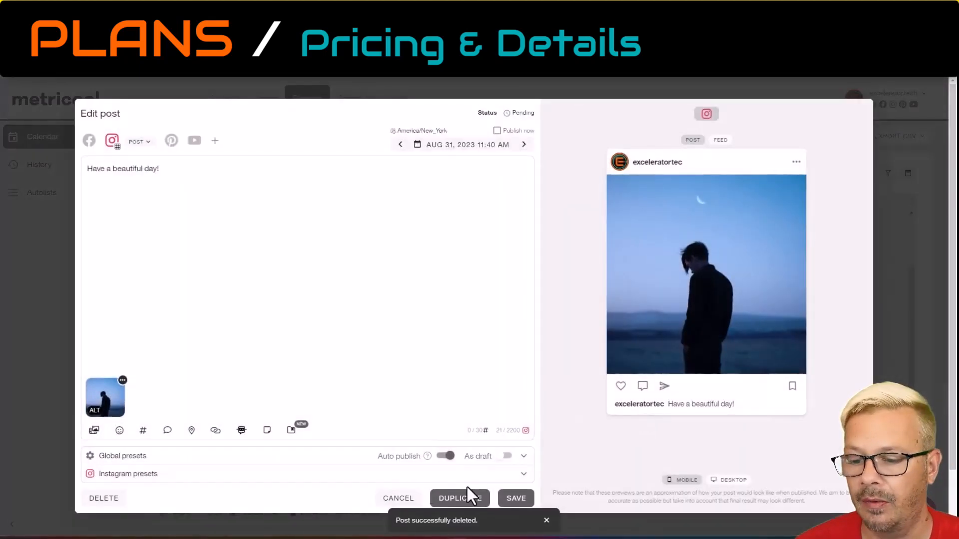
click(390, 500)
click(627, 419)
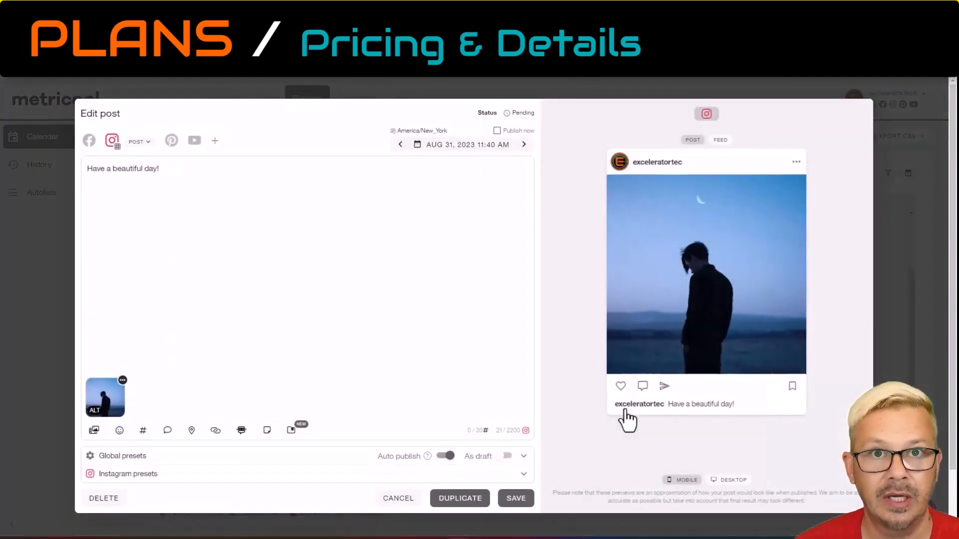
click(104, 494)
click(446, 320)
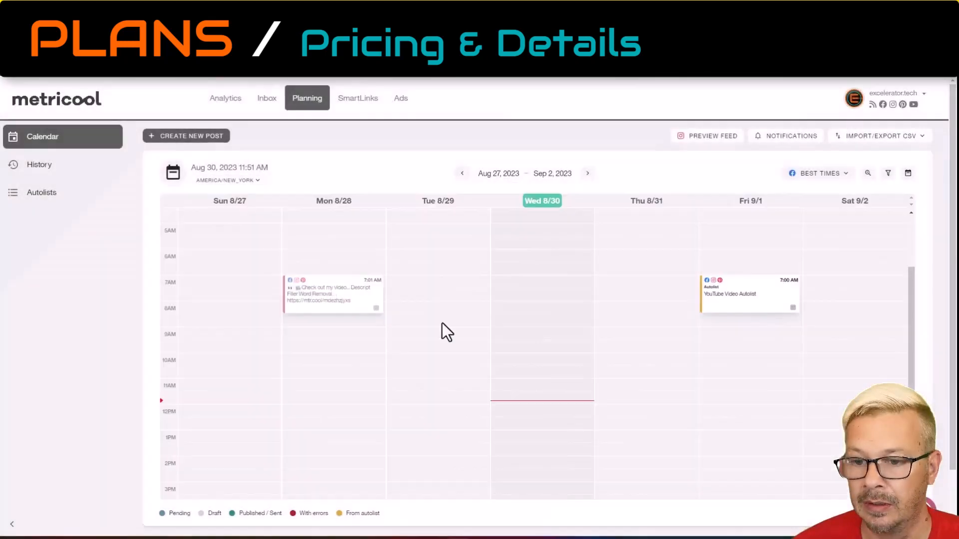
Start a new post from the Sep 1, 9:30 AM calendar slot and cancel it without saving.
click(684, 354)
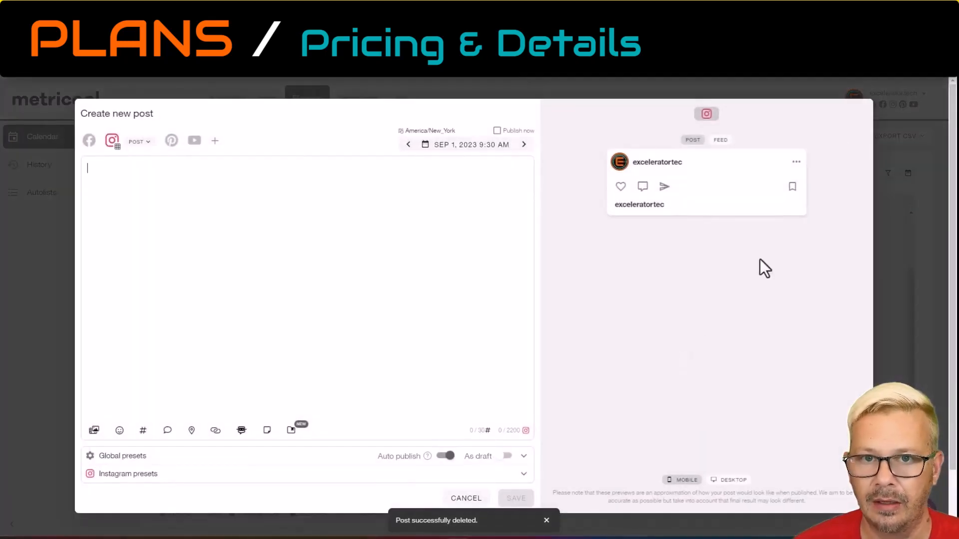
click(469, 495)
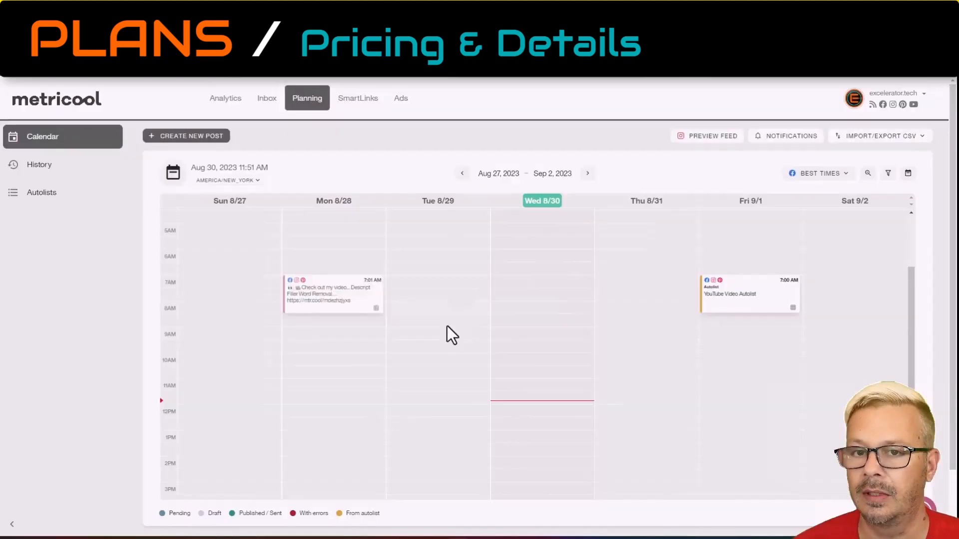